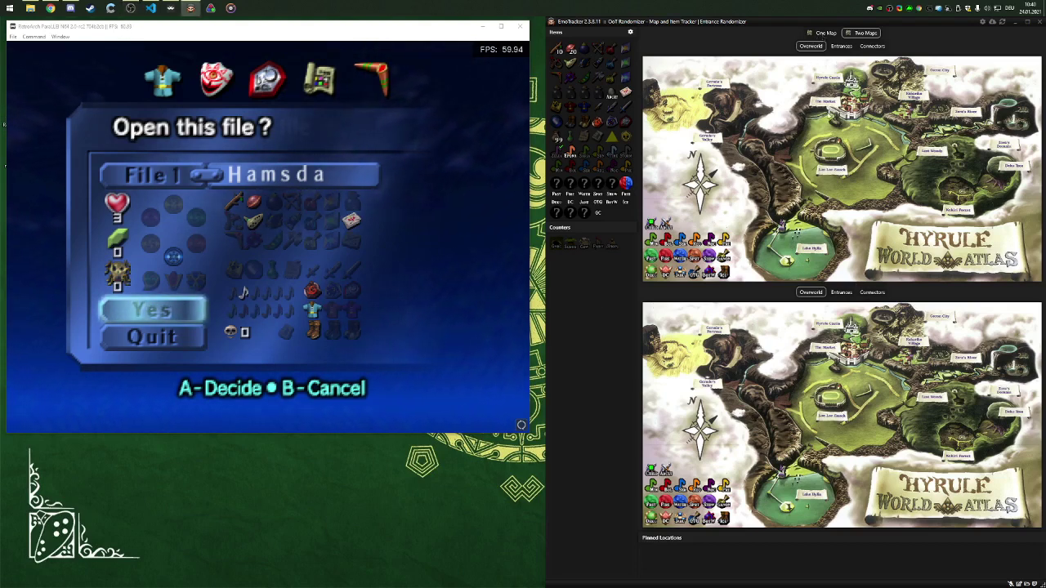
Step: Compare the tracker's single-map and two-map layouts, ending on Two Maps
{"action": "left_click", "coordinate": [821, 34]}
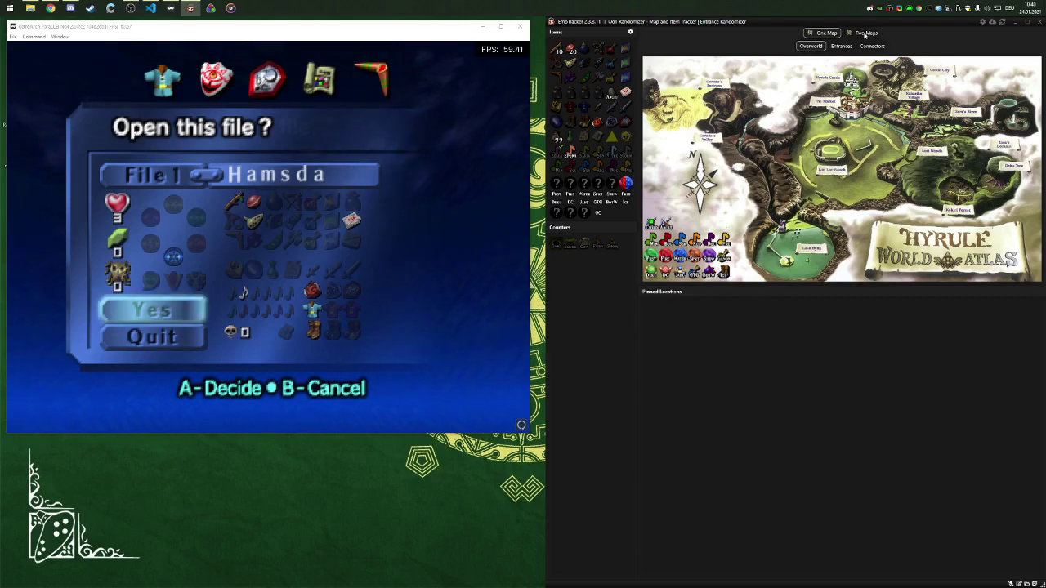
{"action": "left_click", "coordinate": [865, 33]}
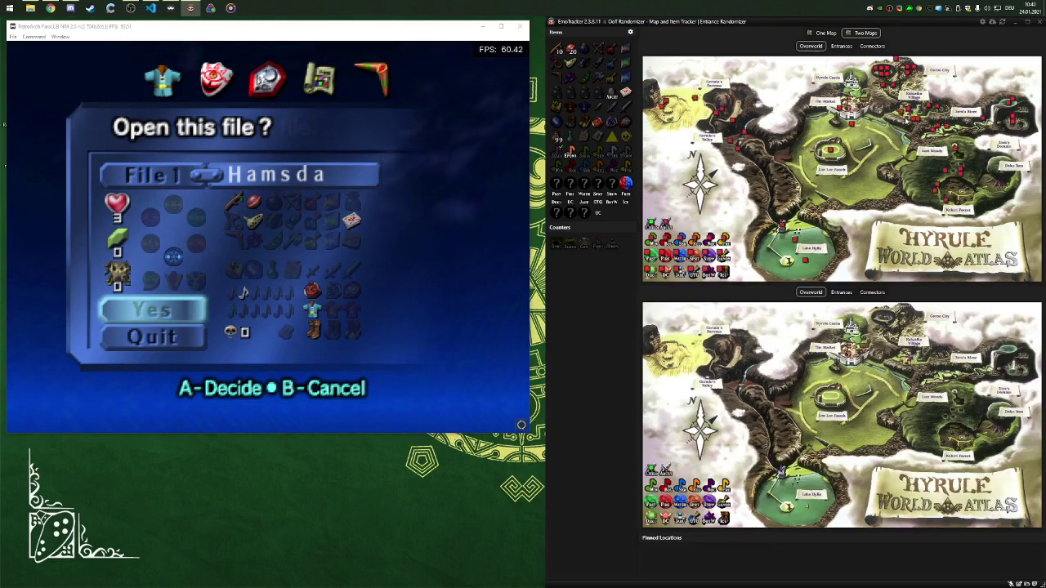
{"action": "left_click", "coordinate": [961, 177]}
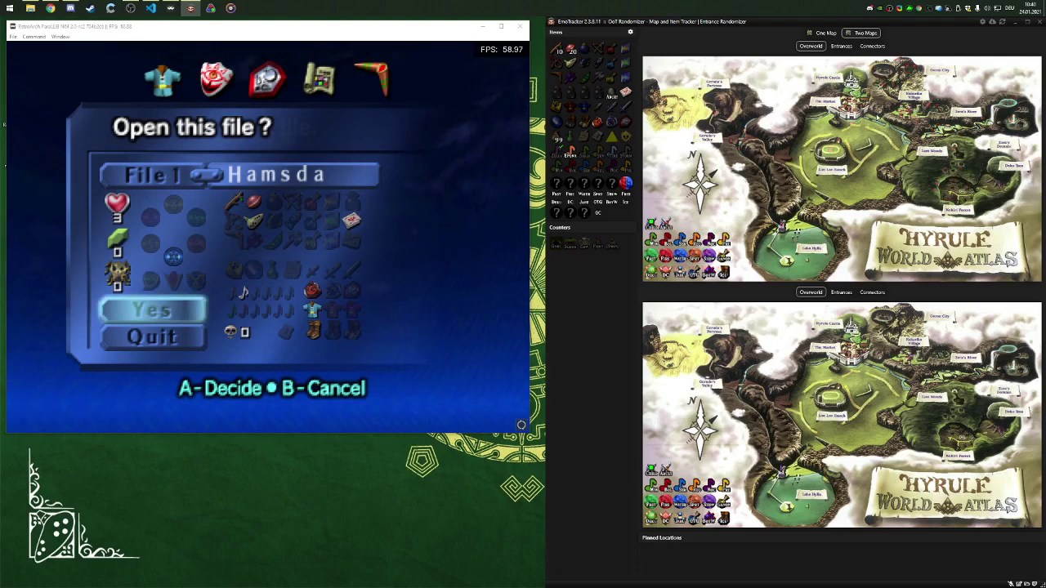
Step: Examine the Entrances and Connectors layers on the upper map, including the Hyrule Field to Lake Hylia connector
{"action": "left_click", "coordinate": [842, 47]}
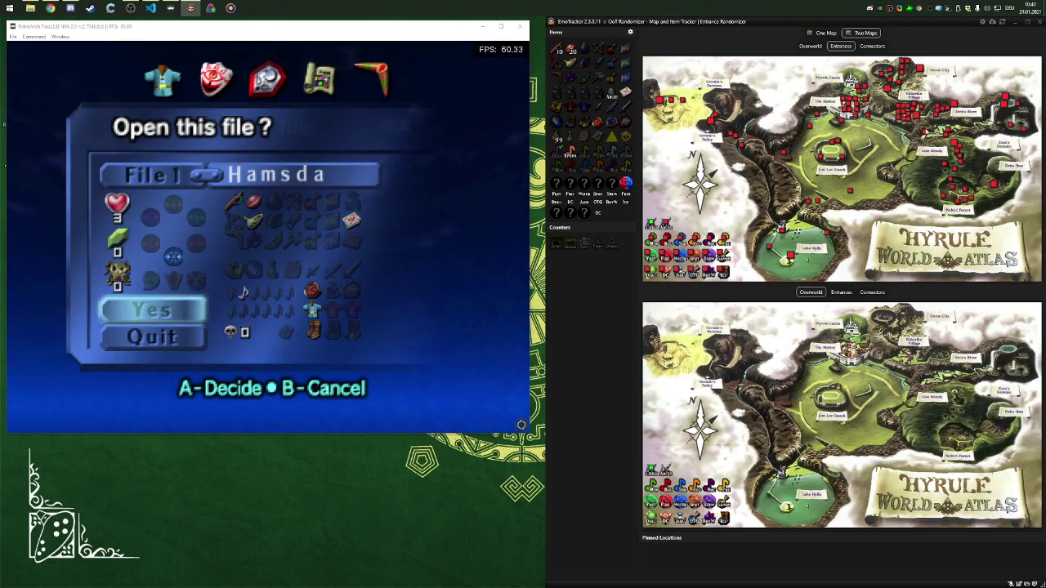
{"action": "left_click", "coordinate": [871, 46]}
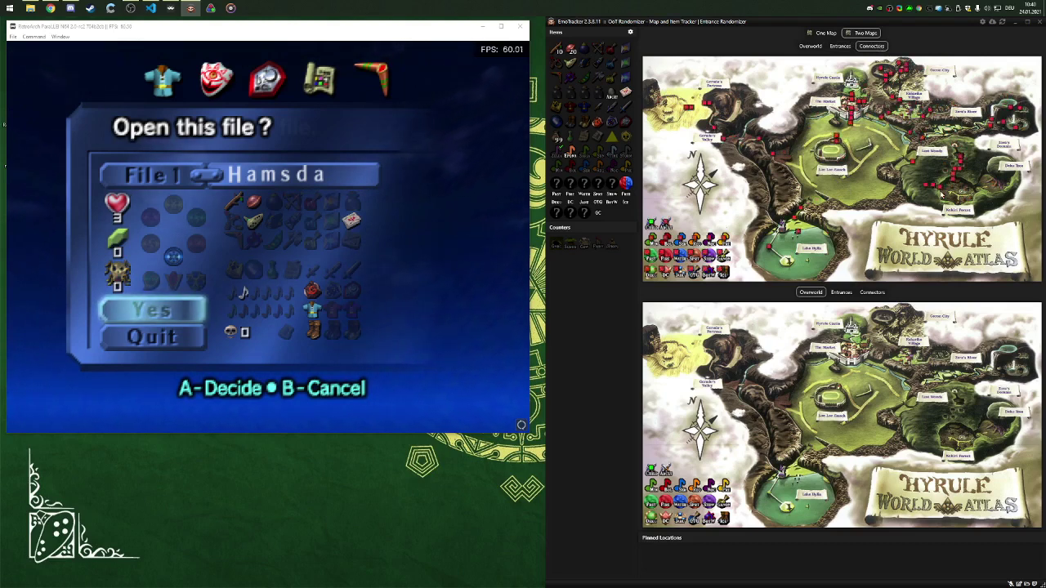
{"action": "left_click", "coordinate": [801, 209]}
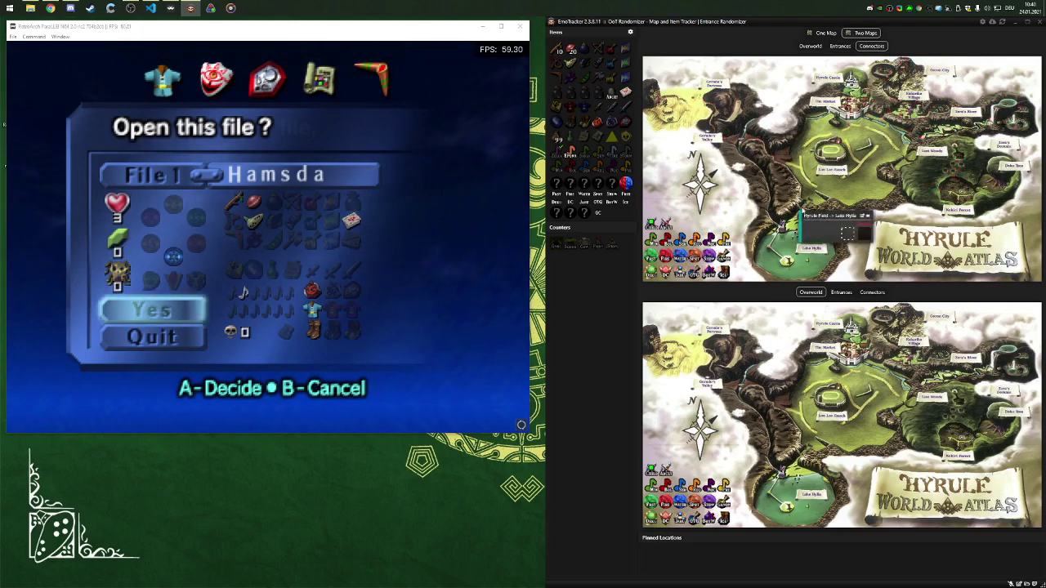
{"action": "mouse_move", "coordinate": [795, 218]}
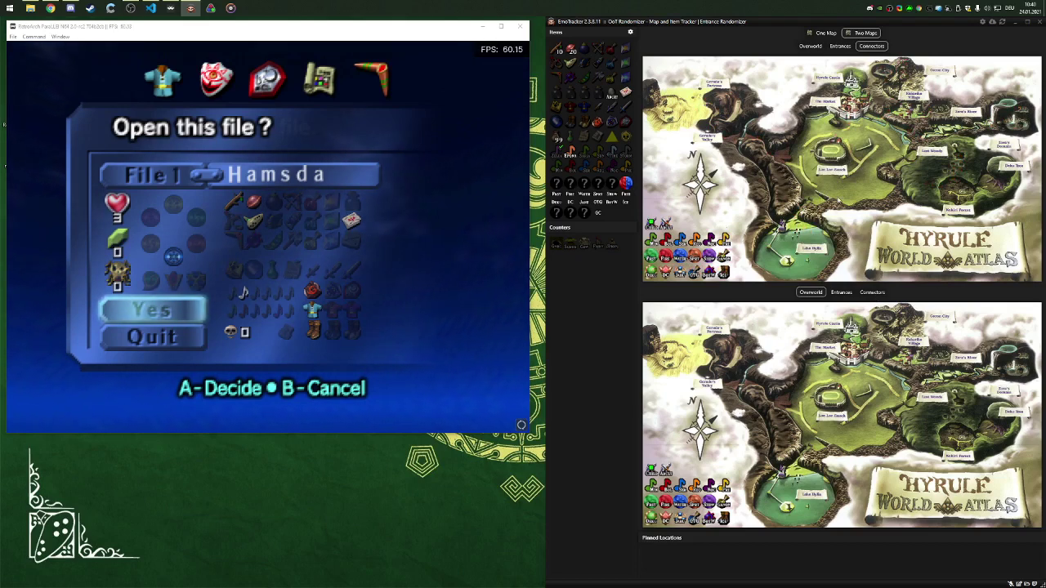
Step: Set the lower map to Connectors with all locations shown, and the upper map to Overworld
{"action": "left_click", "coordinate": [872, 291]}
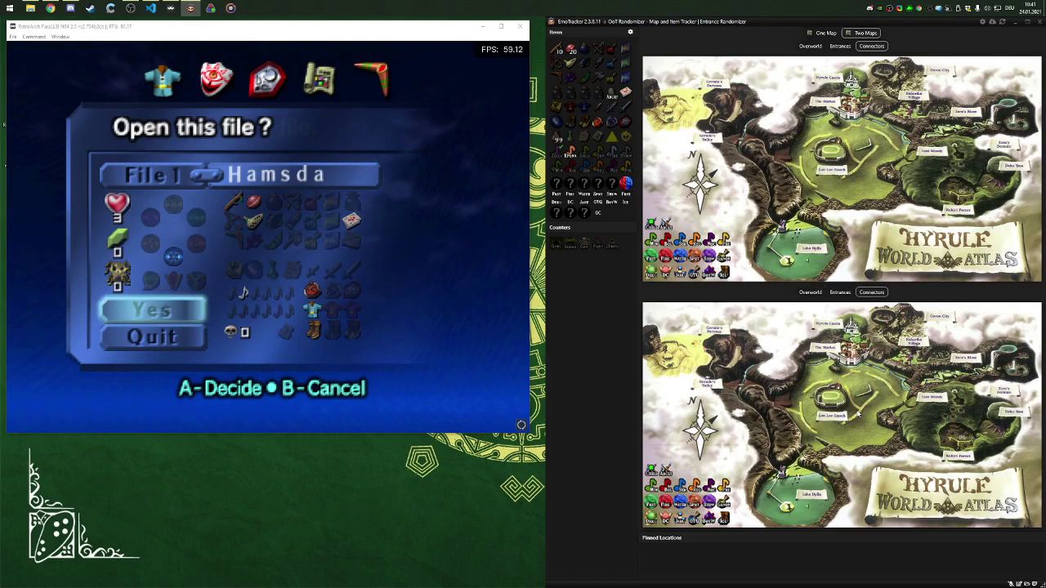
{"action": "key", "text": "F11"}
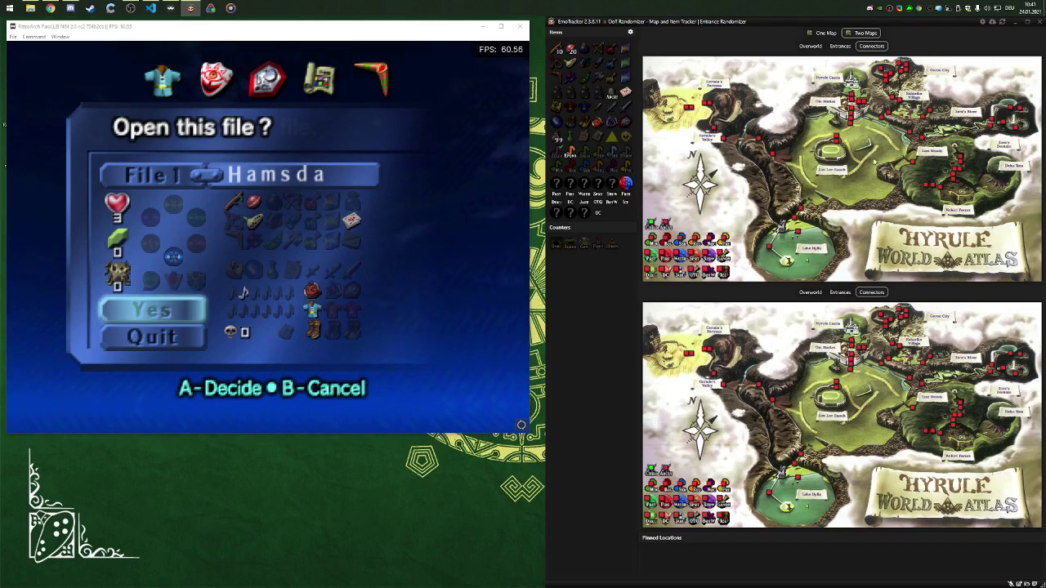
{"action": "left_click", "coordinate": [808, 47]}
{"action": "left_click", "coordinate": [838, 49]}
{"action": "left_click", "coordinate": [819, 47]}
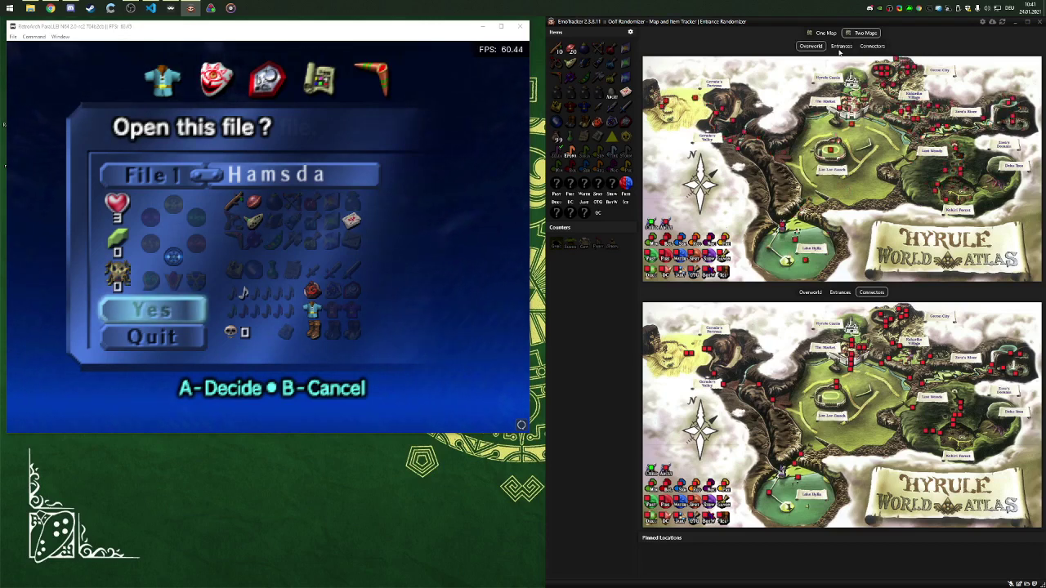
{"action": "left_click", "coordinate": [839, 51]}
{"action": "left_click", "coordinate": [812, 46]}
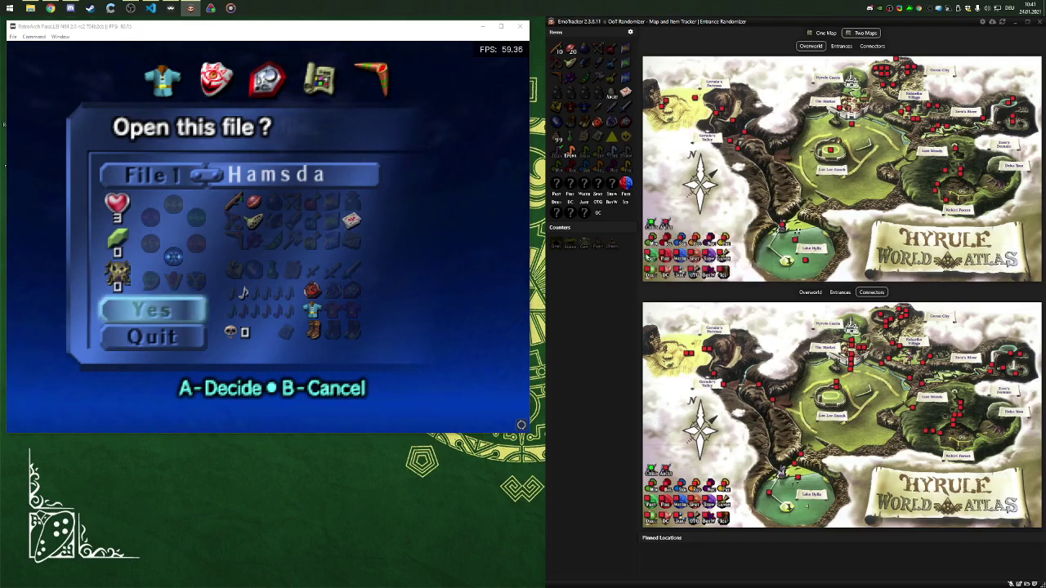
{"action": "mouse_move", "coordinate": [645, 258]}
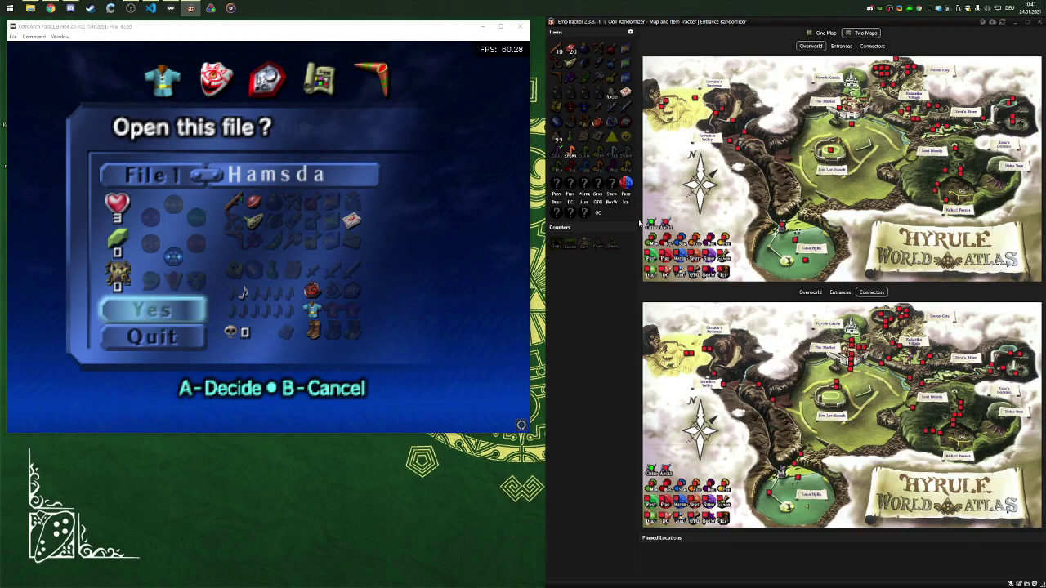
Step: Switch to the RetroArch game window and open File 1
{"action": "left_click", "coordinate": [438, 211]}
{"action": "key", "text": "x"}
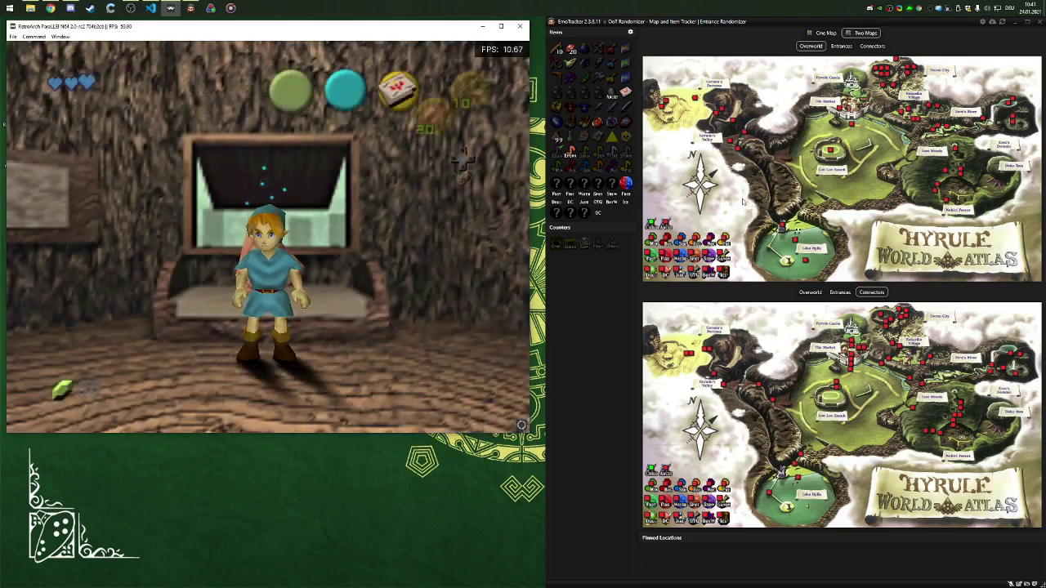
Step: Turn off the shuffled spawn option in the tracker's Main Rules item settings
{"action": "left_click", "coordinate": [631, 33]}
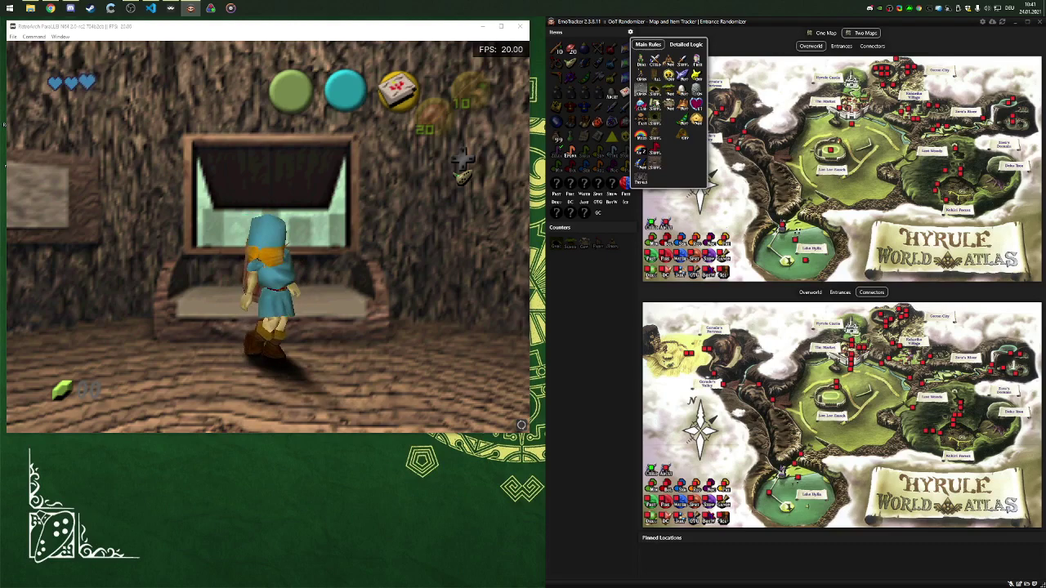
{"action": "left_click", "coordinate": [658, 169]}
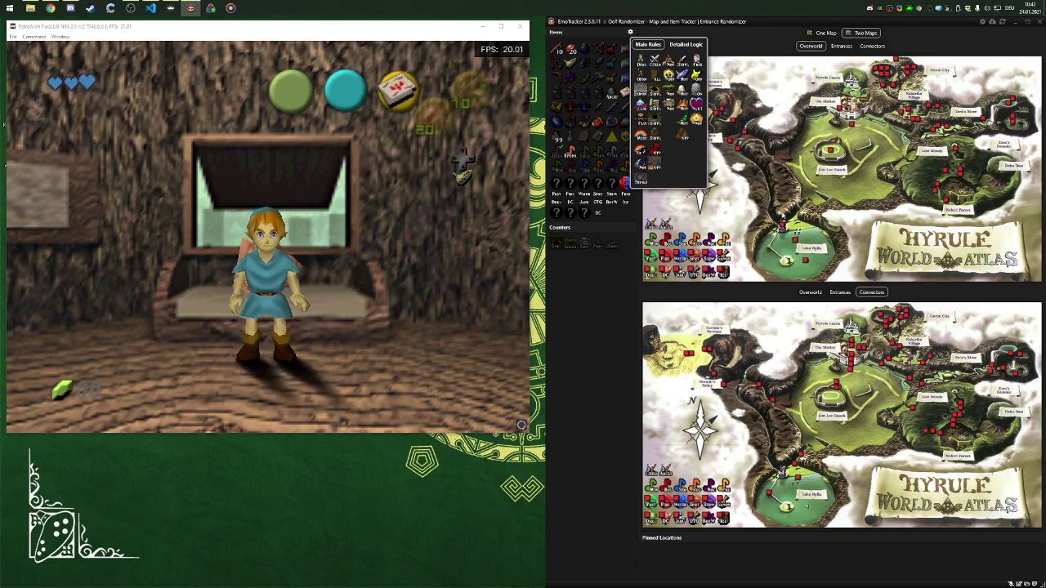
{"action": "left_click", "coordinate": [763, 203]}
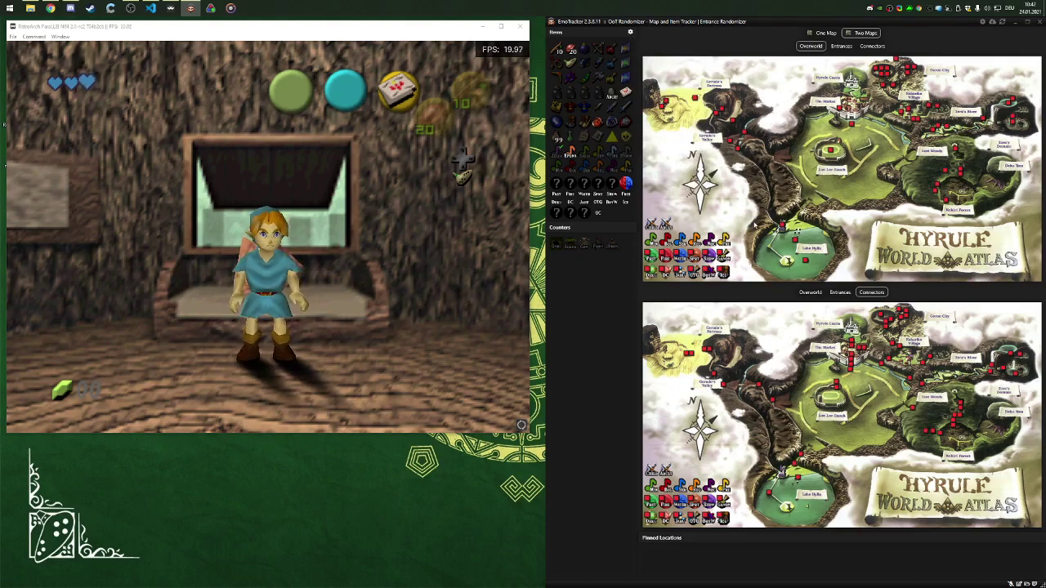
Step: Leave the starting house in the game and record Link's House as the LH Fishing Hole entrance on the upper map's Entrances layer
{"action": "key", "text": "Left"}
{"action": "key", "text": "Up"}
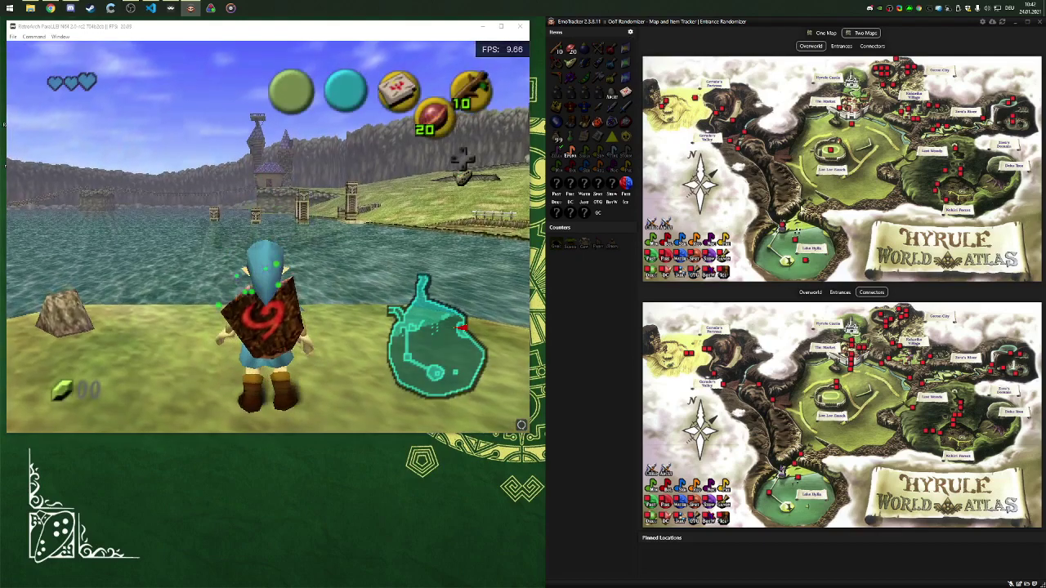
{"action": "left_click", "coordinate": [840, 45]}
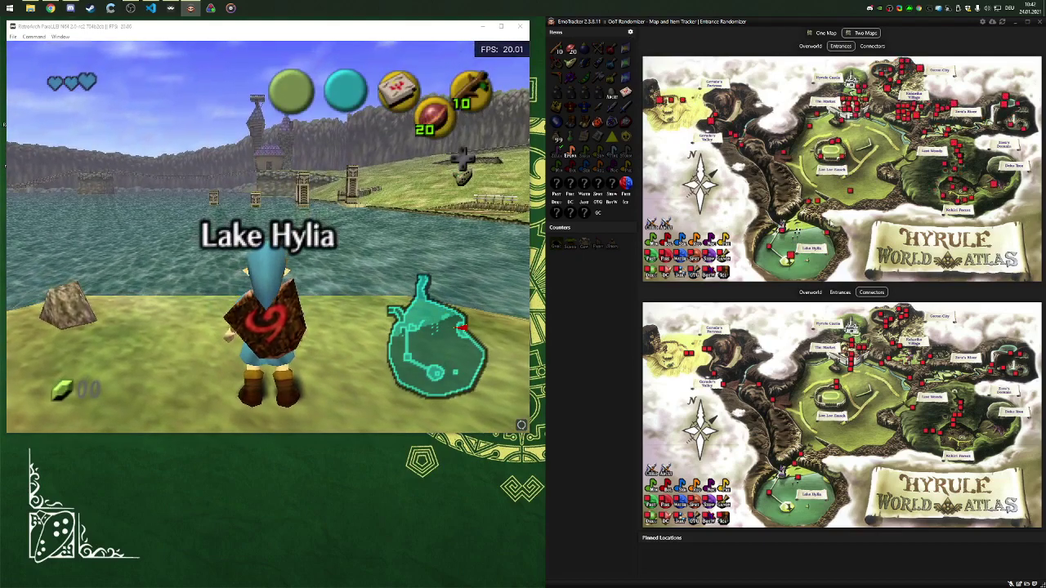
{"action": "mouse_move", "coordinate": [827, 231]}
{"action": "left_click", "coordinate": [896, 260]}
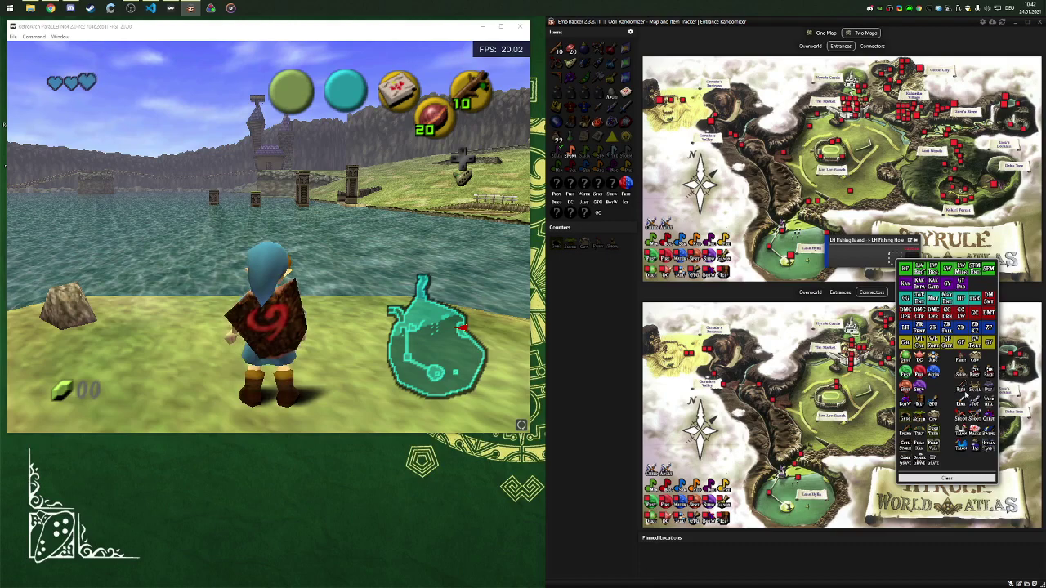
{"action": "left_click", "coordinate": [962, 404]}
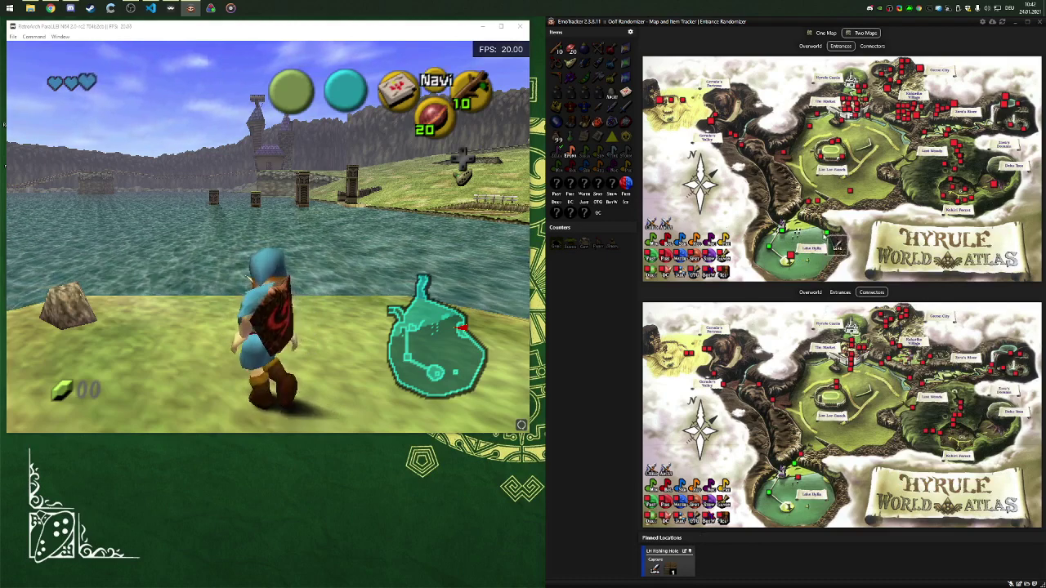
Step: Examine the reachable Lake Hylia entrances and connectors on both maps, and check the area's Overworld layer
{"action": "left_click", "coordinate": [781, 229]}
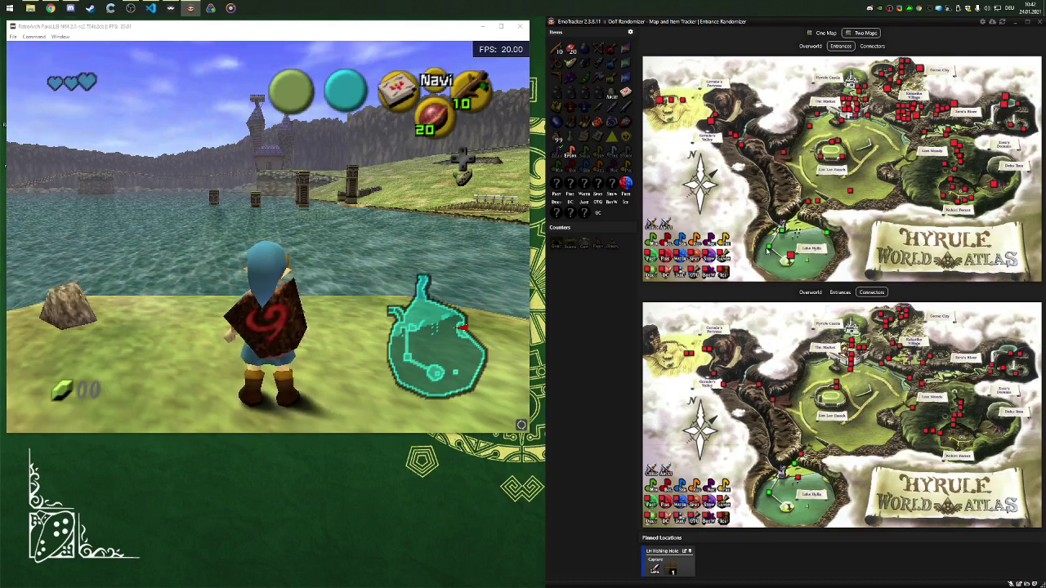
{"action": "mouse_move", "coordinate": [769, 249]}
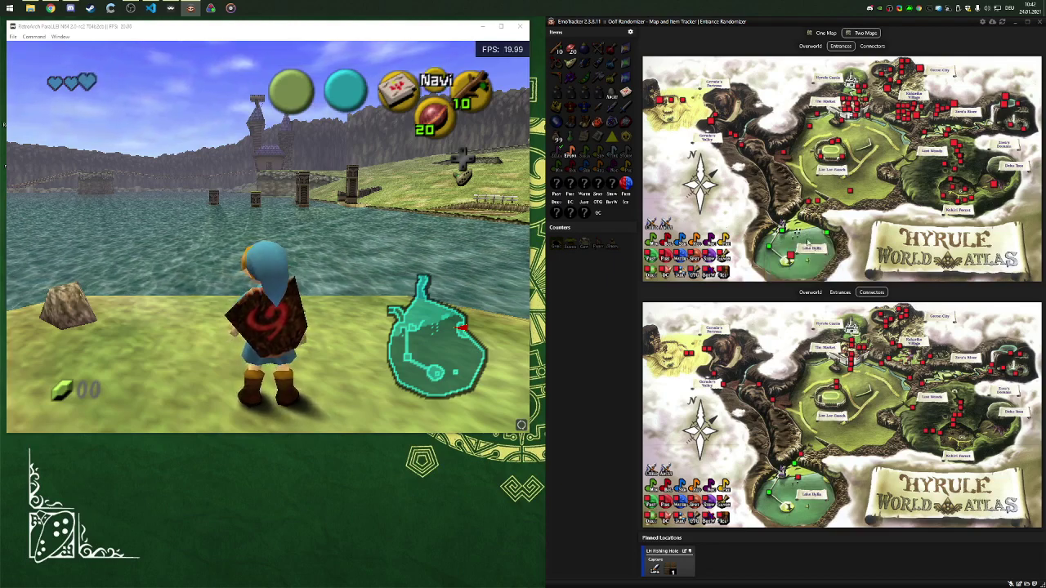
{"action": "mouse_move", "coordinate": [789, 472]}
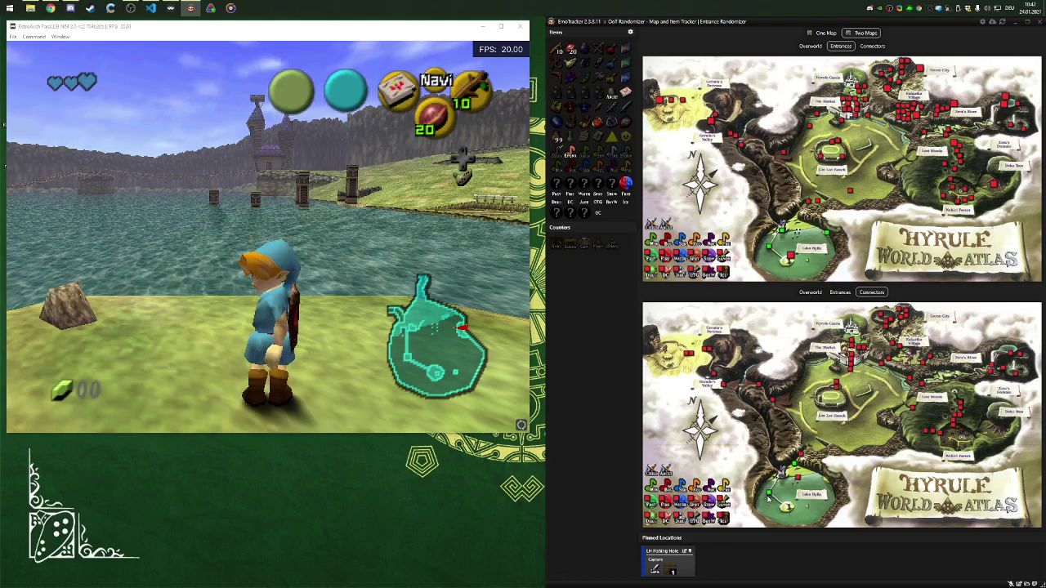
{"action": "mouse_move", "coordinate": [769, 495]}
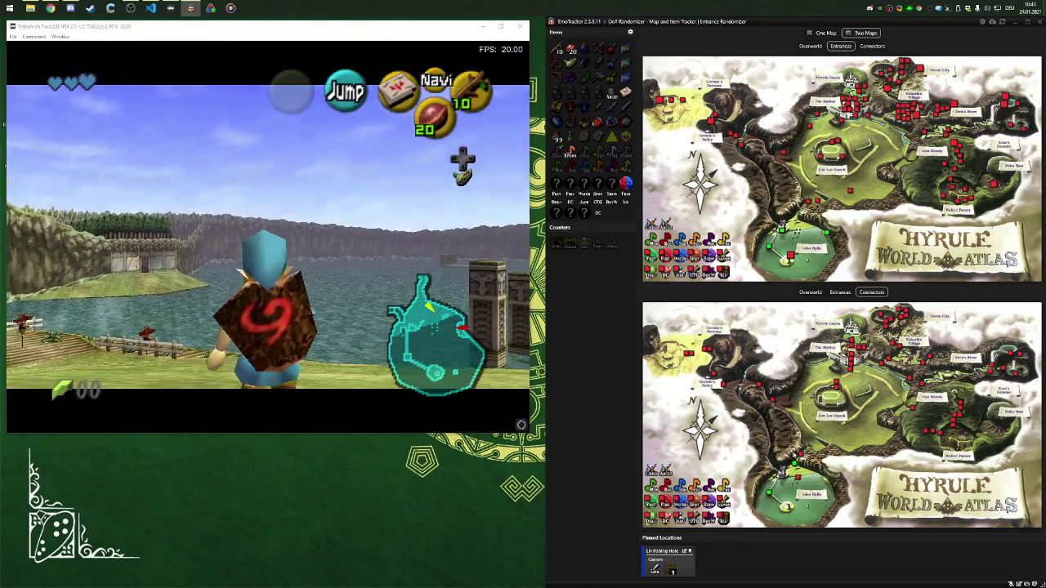
{"action": "mouse_move", "coordinate": [786, 472]}
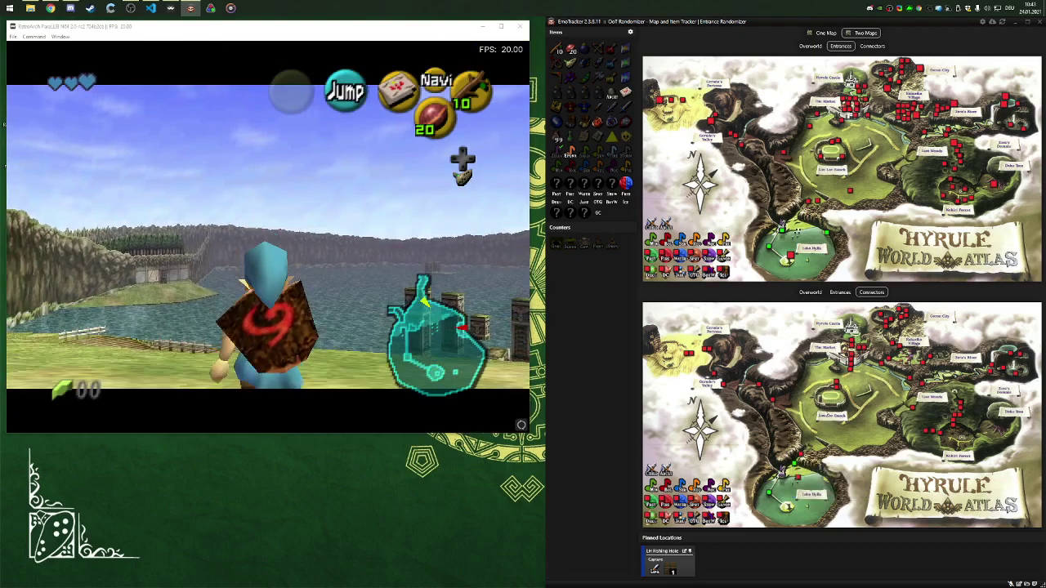
{"action": "left_click", "coordinate": [811, 46]}
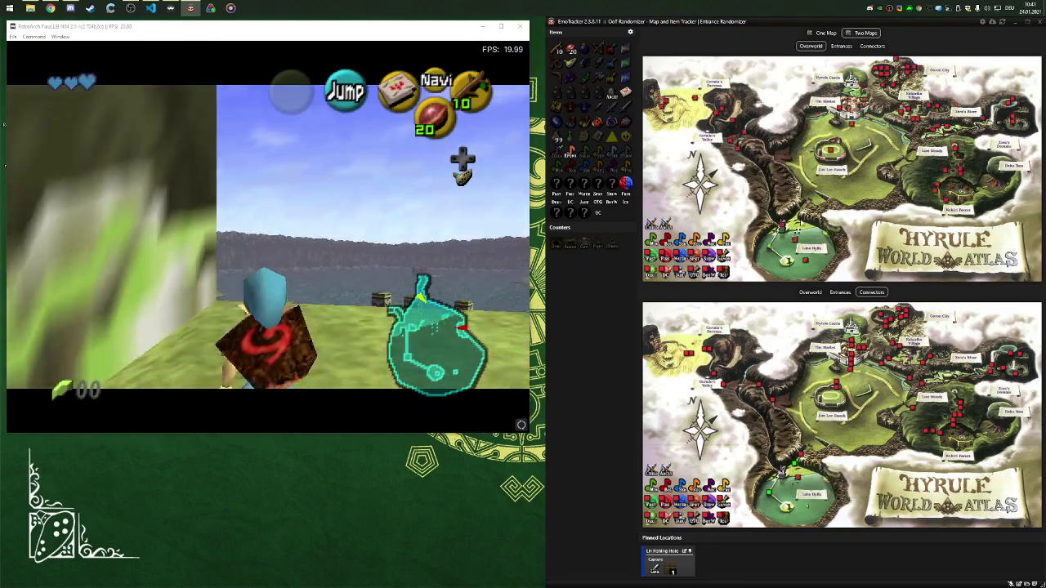
{"action": "left_click", "coordinate": [828, 266]}
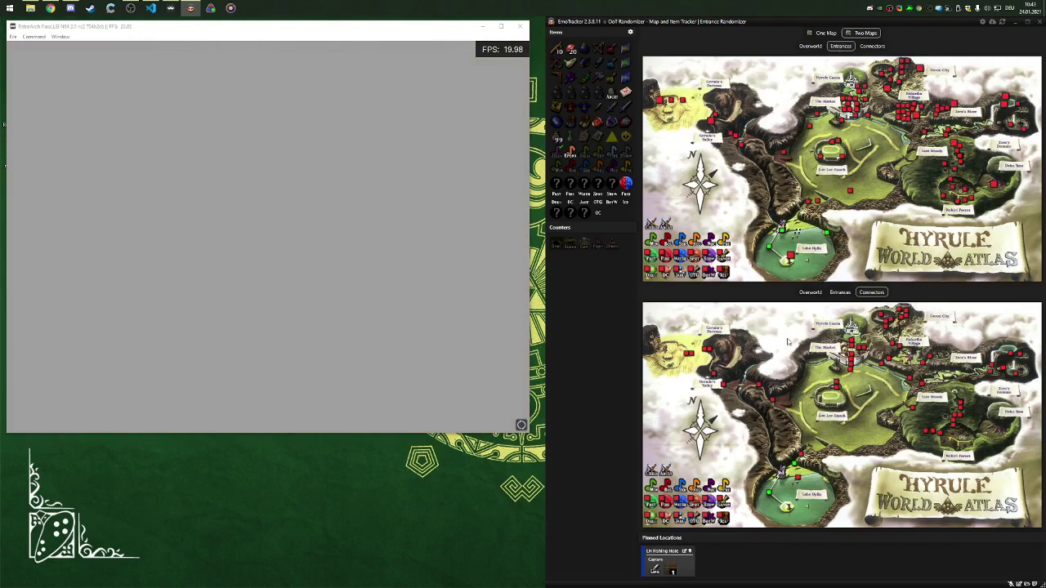
Step: Record HF as the destination of the Lake Hylia to Hyrule Field connector on the lower map, pausing the game meanwhile
{"action": "left_click", "coordinate": [795, 464]}
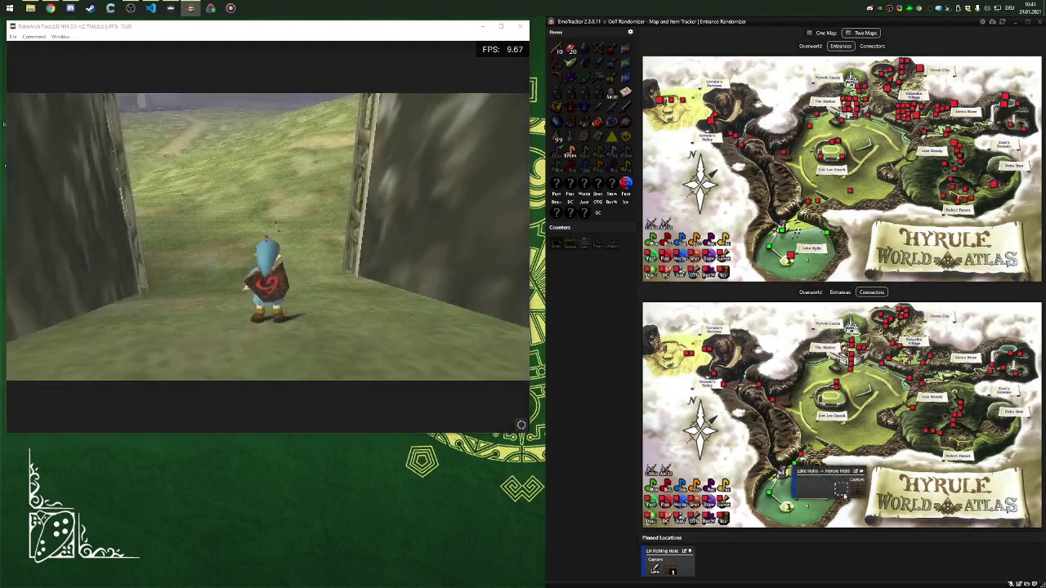
{"action": "left_click", "coordinate": [840, 490]}
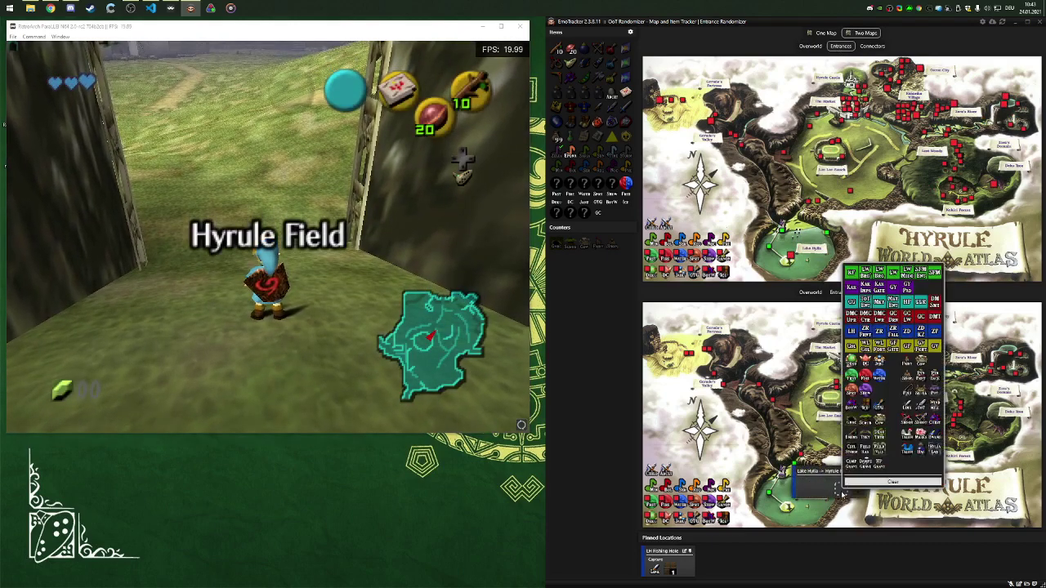
{"action": "key", "text": "Return"}
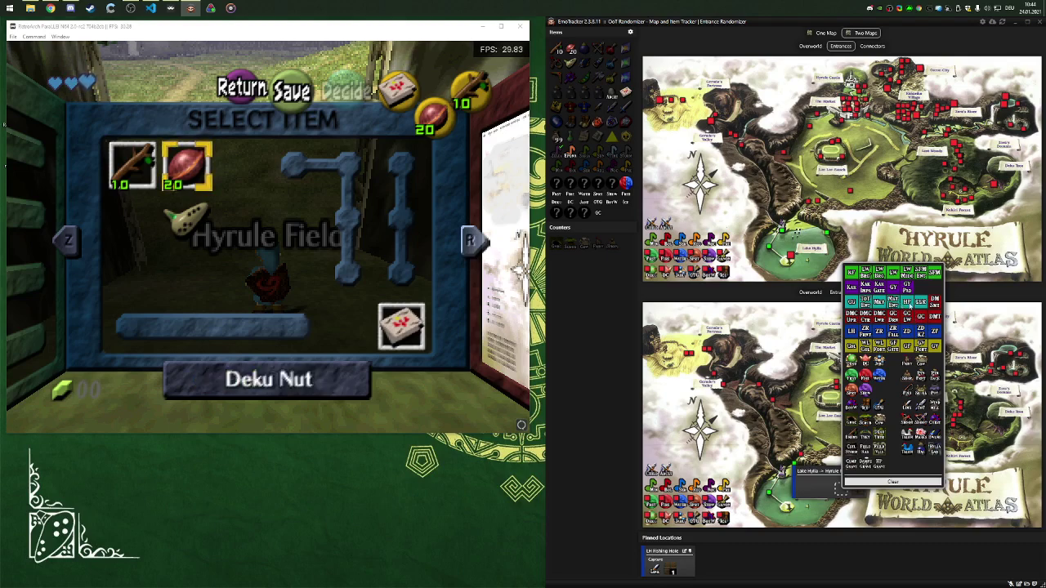
{"action": "left_click", "coordinate": [908, 304]}
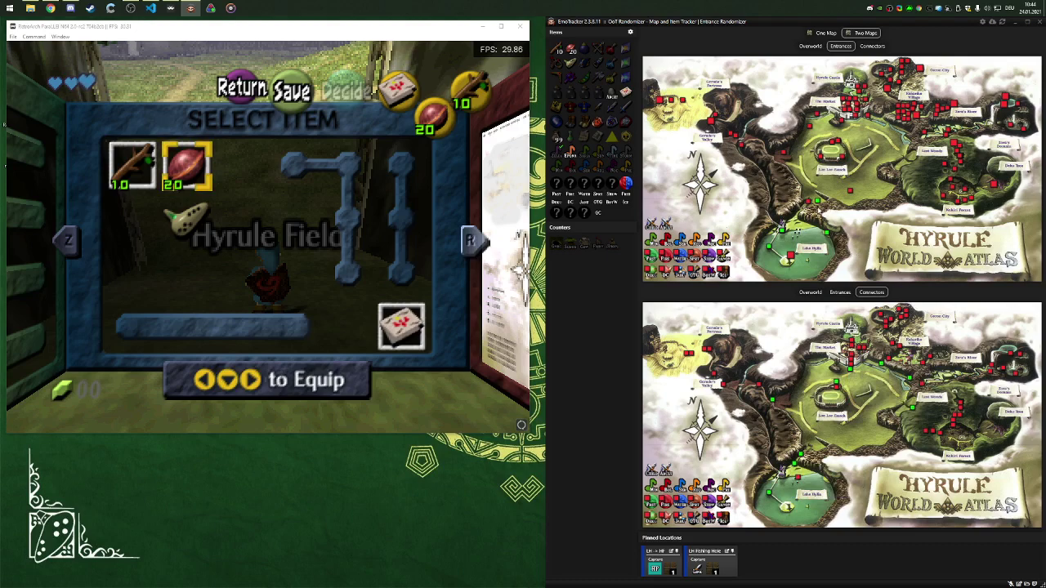
Step: Check the HF Open Grotto entrance and the Overworld layer on the upper map, returning to Entrances
{"action": "mouse_move", "coordinate": [817, 203]}
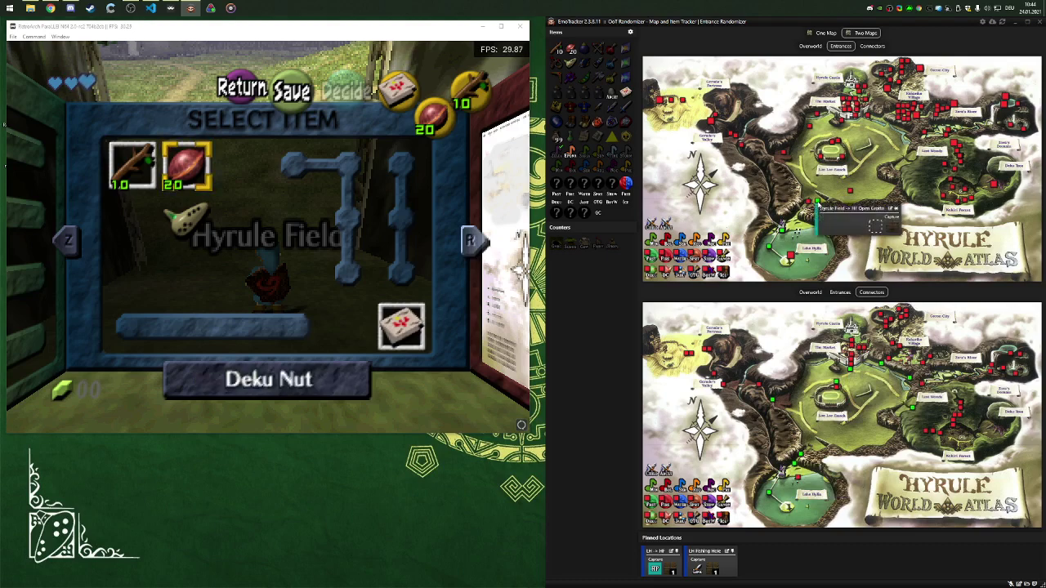
{"action": "left_click", "coordinate": [811, 47]}
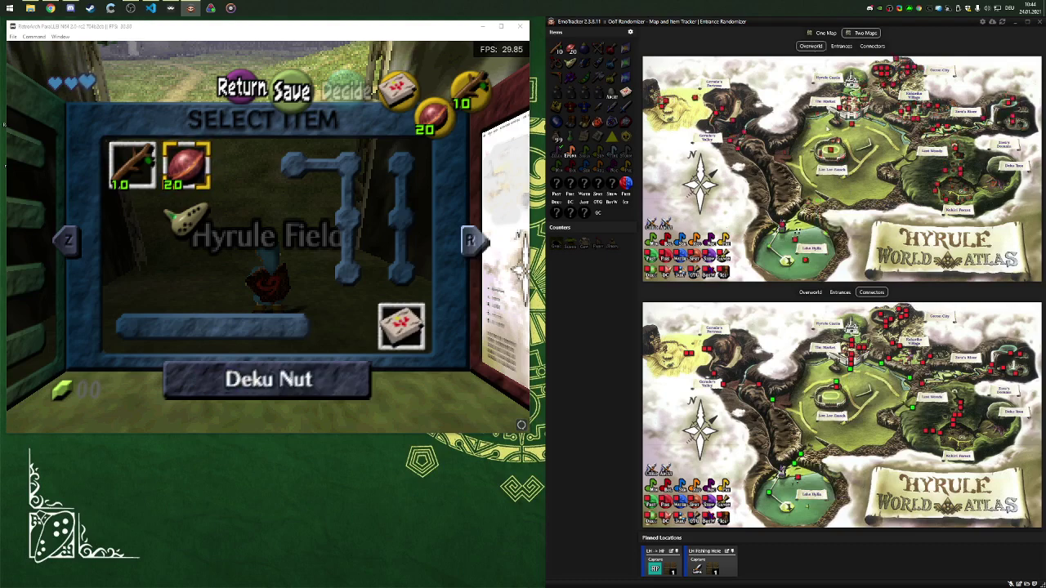
{"action": "left_click", "coordinate": [844, 46]}
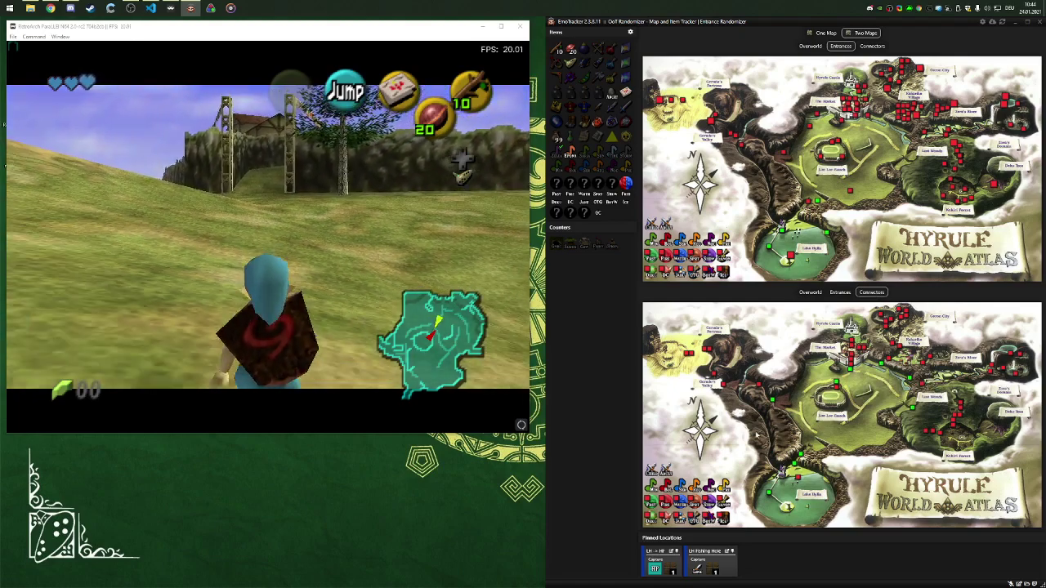
{"action": "left_click", "coordinate": [881, 366]}
{"action": "left_click", "coordinate": [938, 395]}
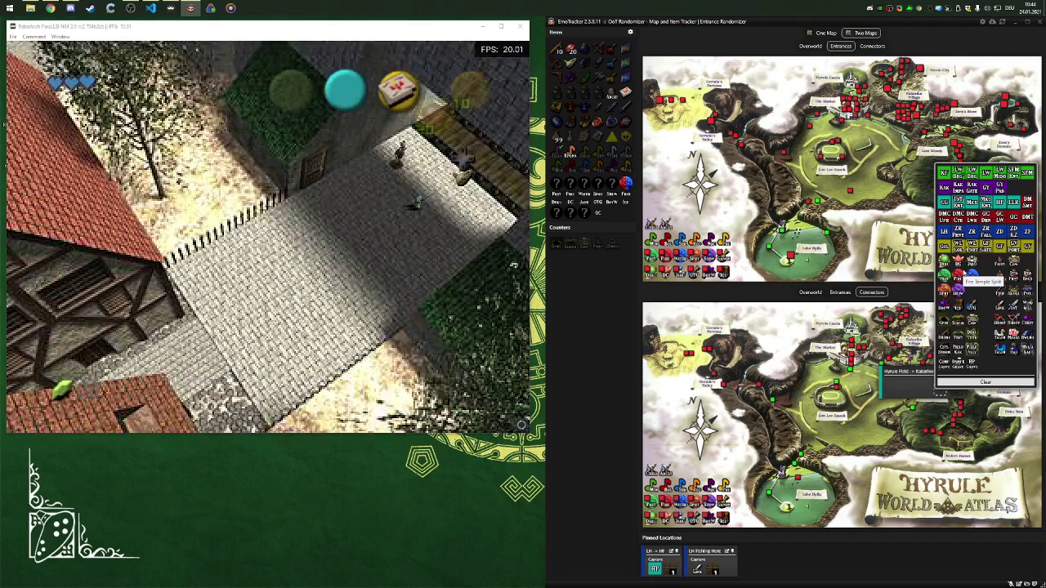
{"action": "left_click", "coordinate": [873, 258]}
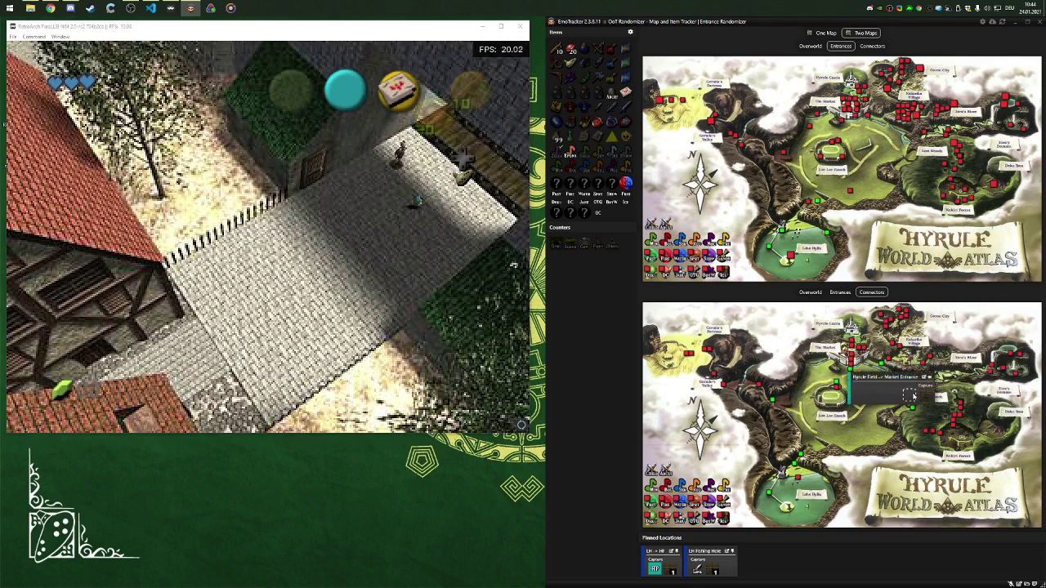
Step: Record Mkt Ent as the destination of the Hyrule Field to Market Entrance connector on the lower map
{"action": "left_click", "coordinate": [910, 396]}
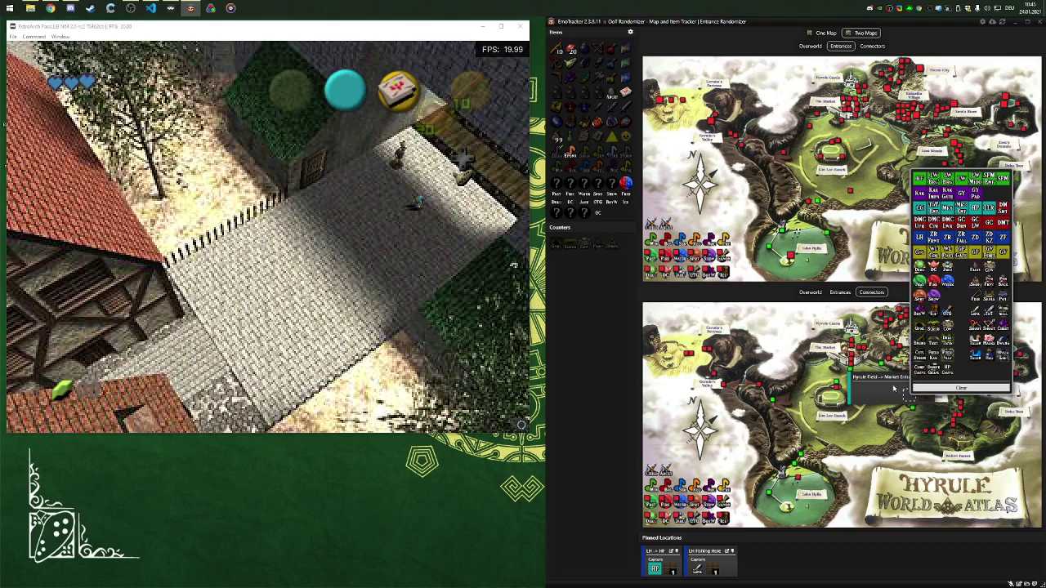
{"action": "left_click", "coordinate": [867, 367]}
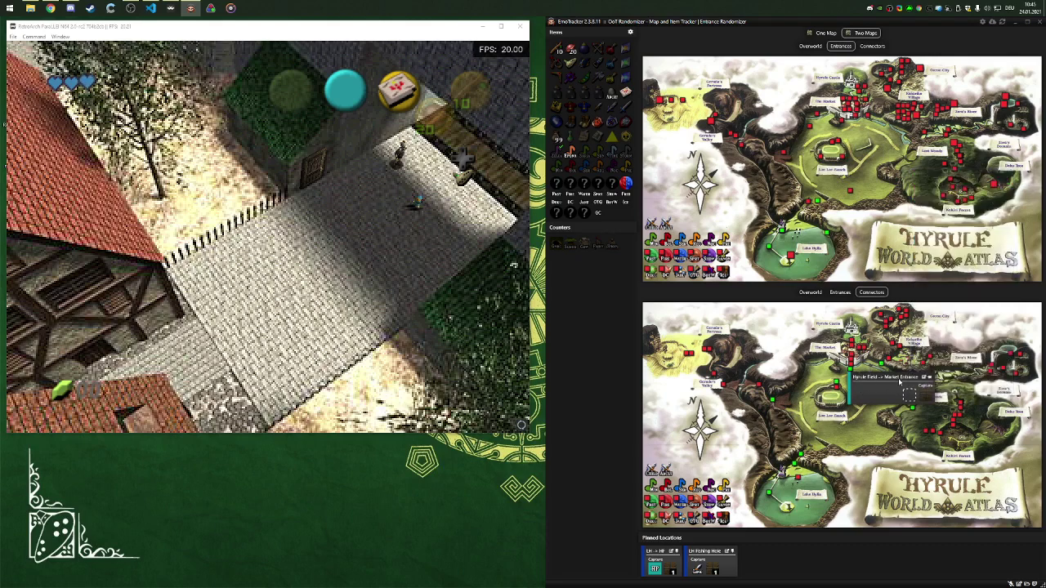
{"action": "left_click", "coordinate": [915, 396]}
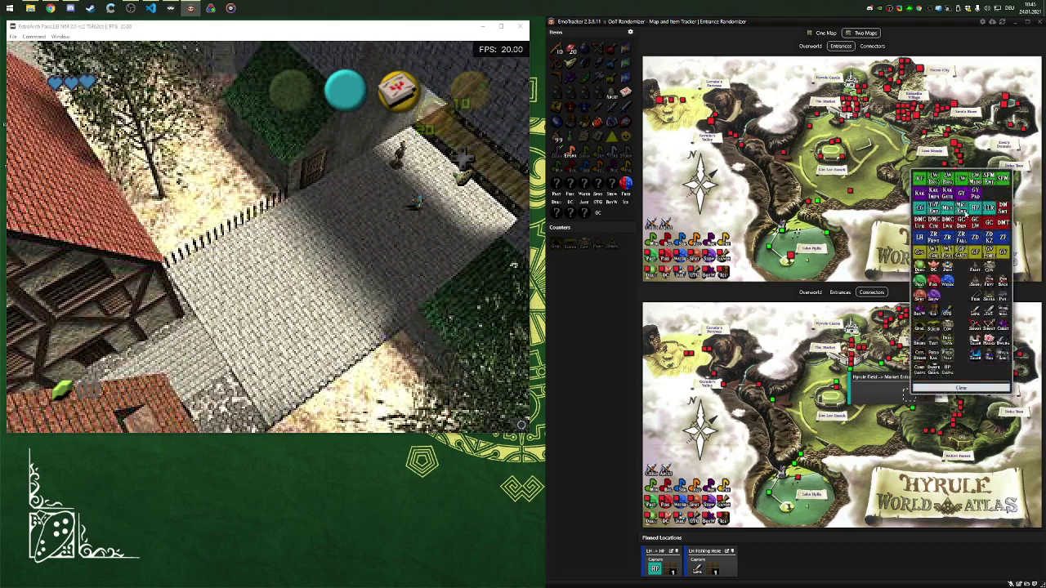
{"action": "left_click", "coordinate": [960, 207]}
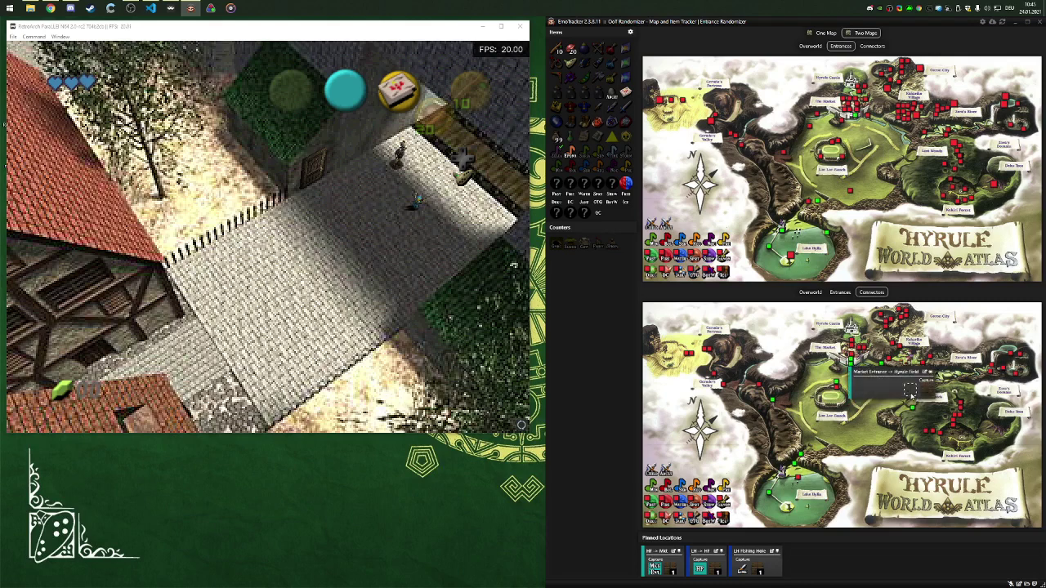
Step: Record HF as the Market Entrance to Hyrule Field destination and LH as the Hyrule Field to Lon Lon Ranch destination on the lower map
{"action": "left_click", "coordinate": [908, 395]}
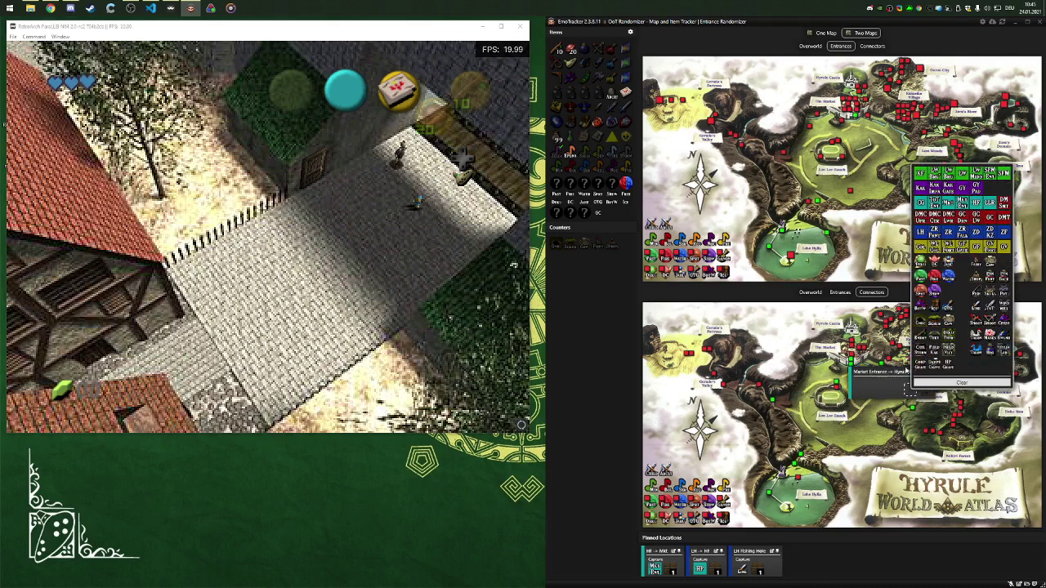
{"action": "left_click", "coordinate": [974, 211]}
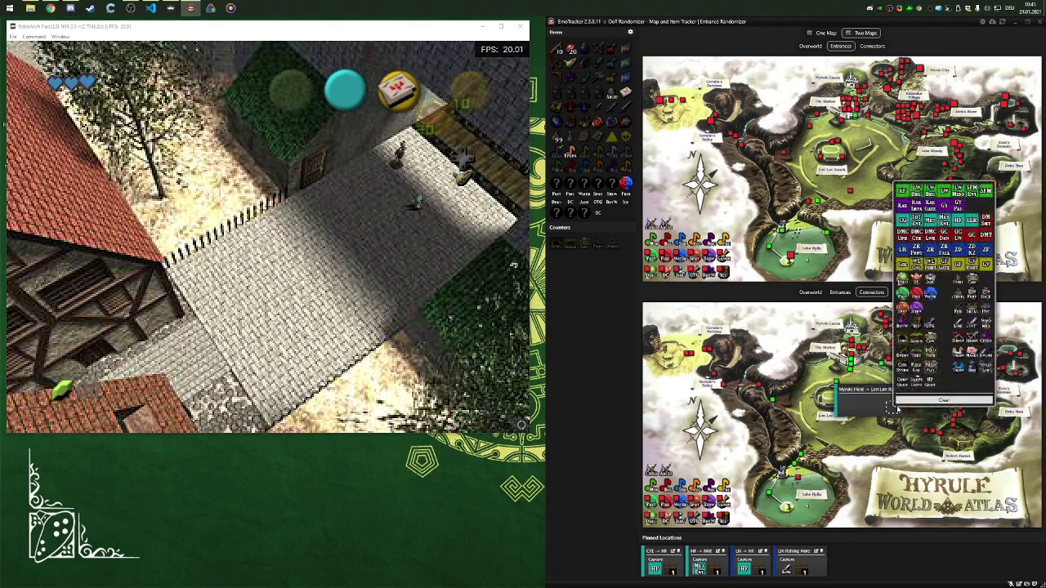
{"action": "left_click", "coordinate": [894, 406]}
{"action": "left_click", "coordinate": [923, 253]}
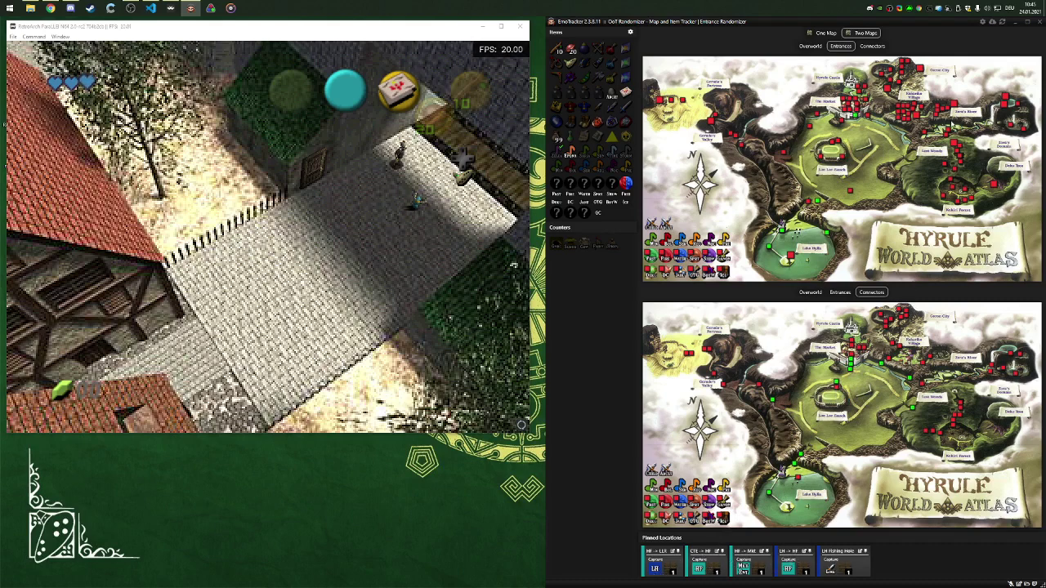
Step: Turn off the Pin Locations on Item Capture tracking option
{"action": "left_click", "coordinate": [983, 22]}
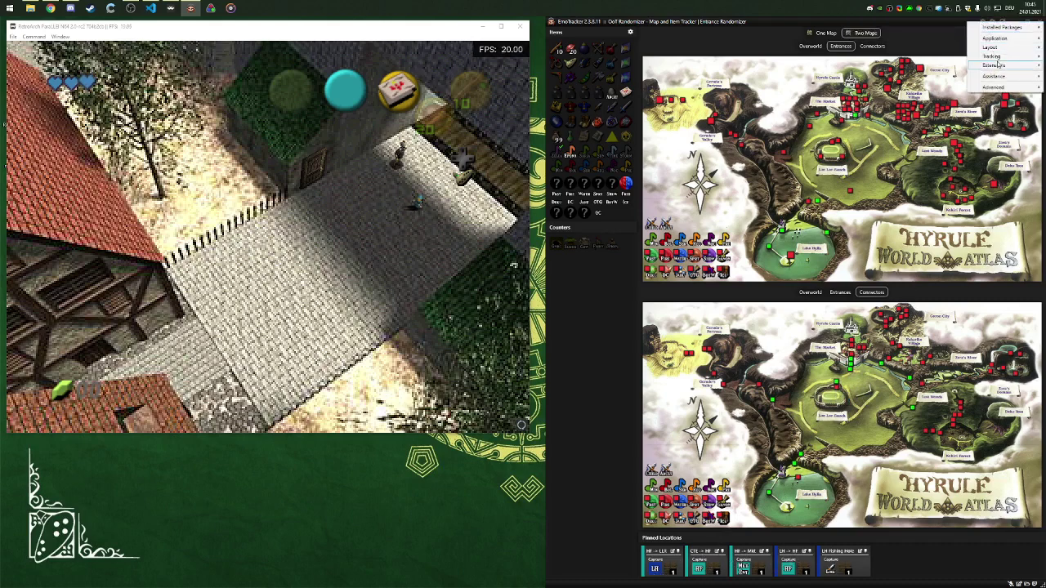
{"action": "mouse_move", "coordinate": [997, 65]}
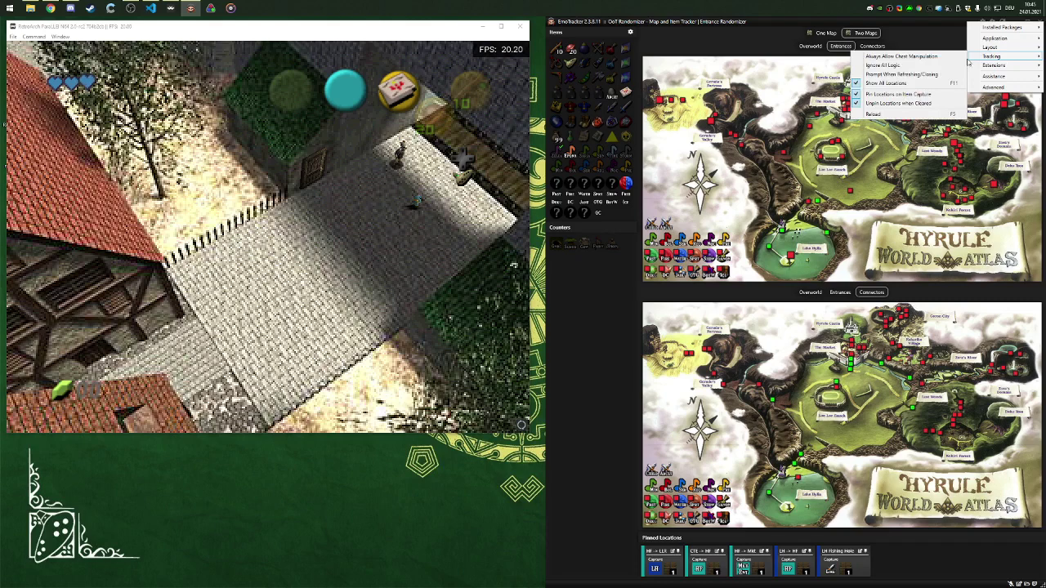
{"action": "left_click", "coordinate": [907, 95]}
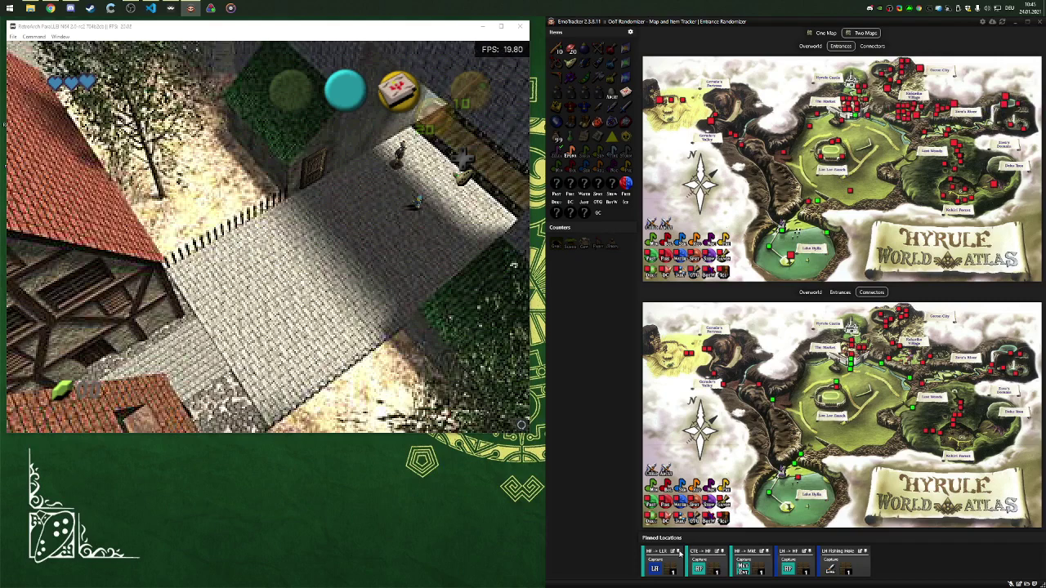
Step: Unpin all the captured connectors and the LH Fishing Hole from the pinned locations
{"action": "left_click", "coordinate": [678, 552]}
{"action": "left_click", "coordinate": [678, 551]}
{"action": "left_click", "coordinate": [678, 551]}
{"action": "left_click", "coordinate": [678, 552]}
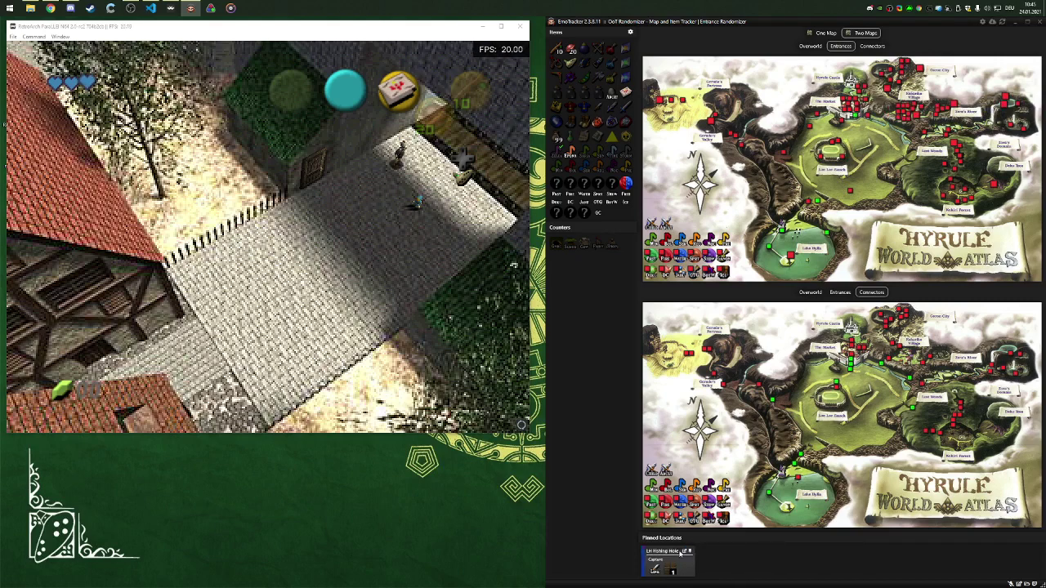
{"action": "left_click", "coordinate": [688, 552]}
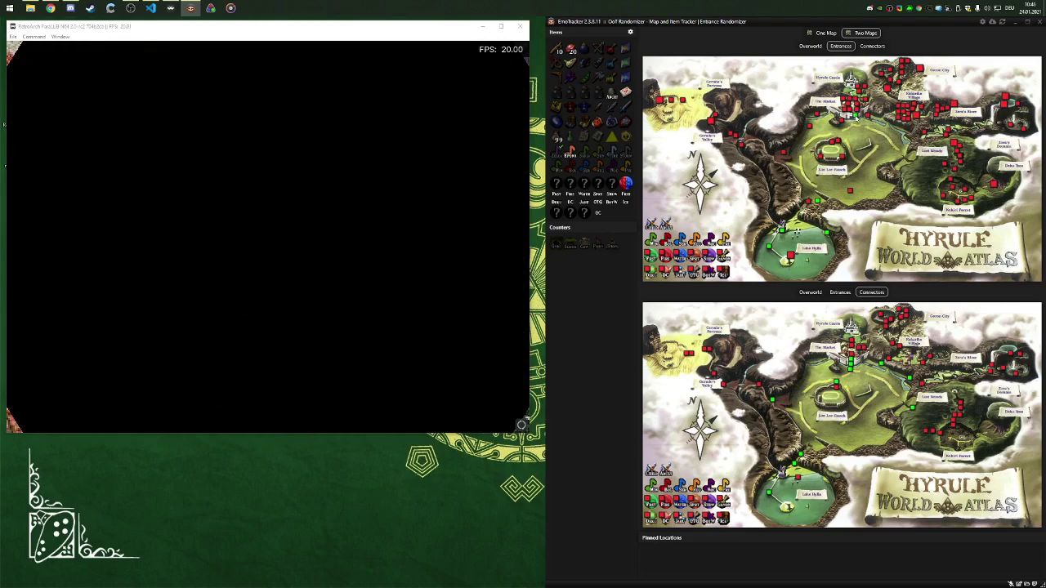
Step: Leave the visited house in the game and record it as the Market Entrance to Market Guard House destination on the upper map
{"action": "mouse_move", "coordinate": [855, 116]}
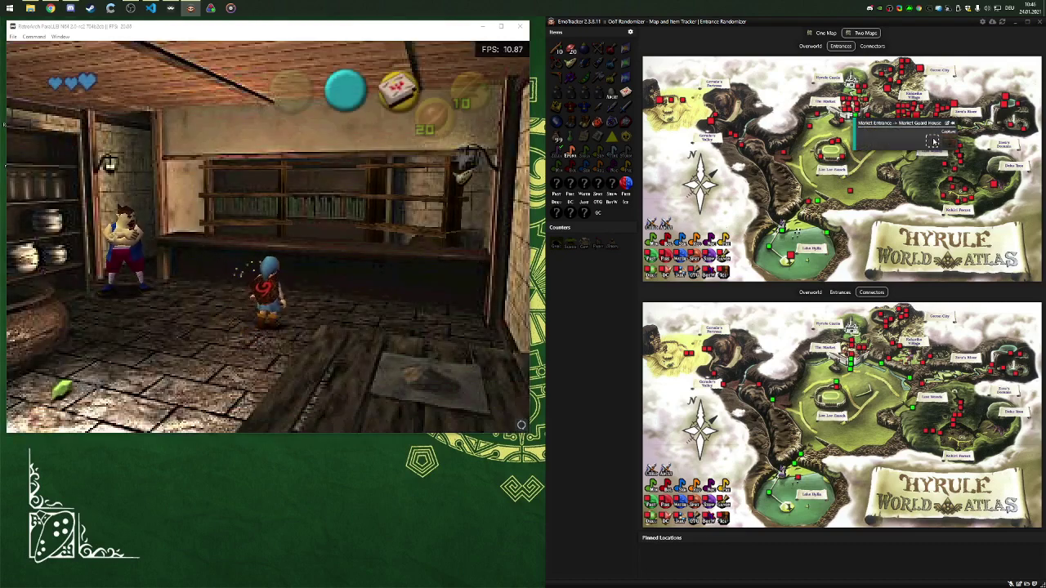
{"action": "left_click", "coordinate": [932, 143]}
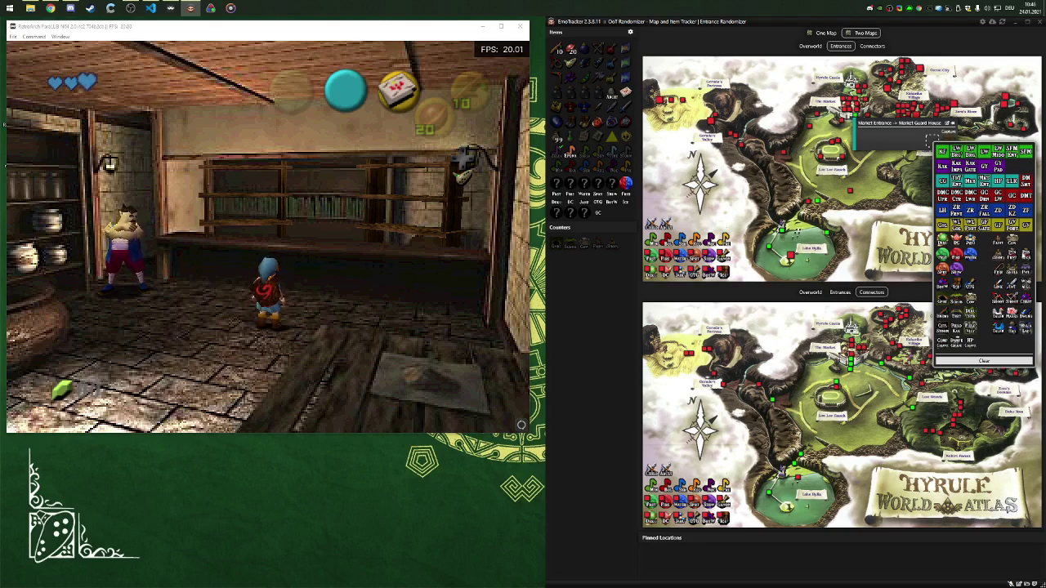
{"action": "key", "text": "Left"}
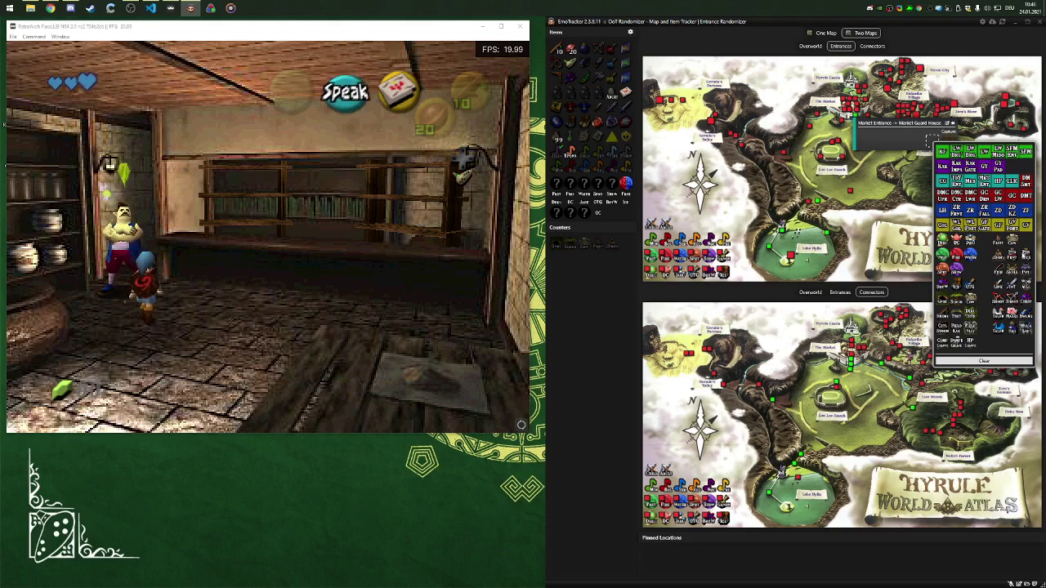
{"action": "key", "text": "Right"}
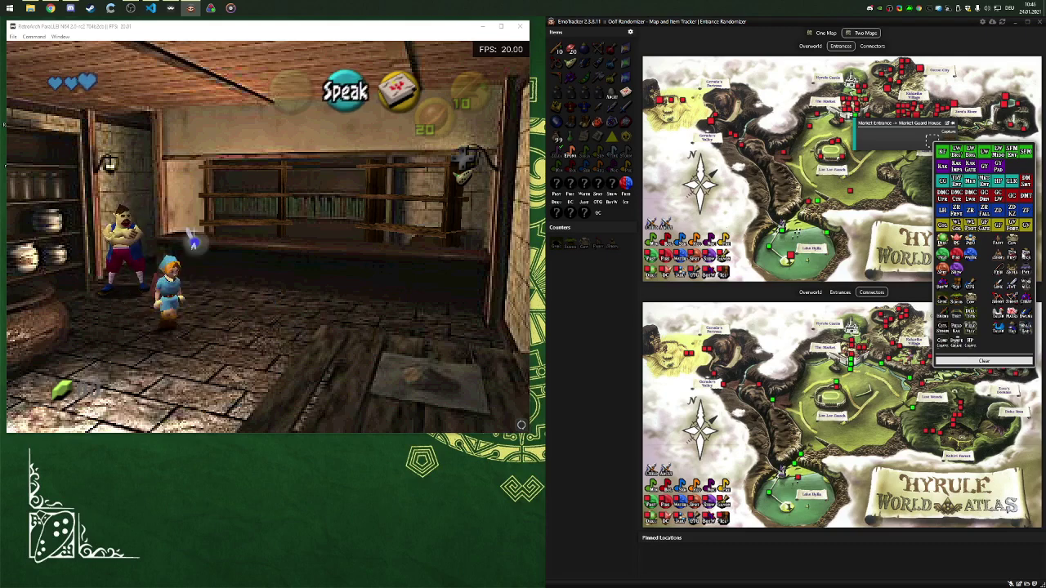
{"action": "key", "text": "Left"}
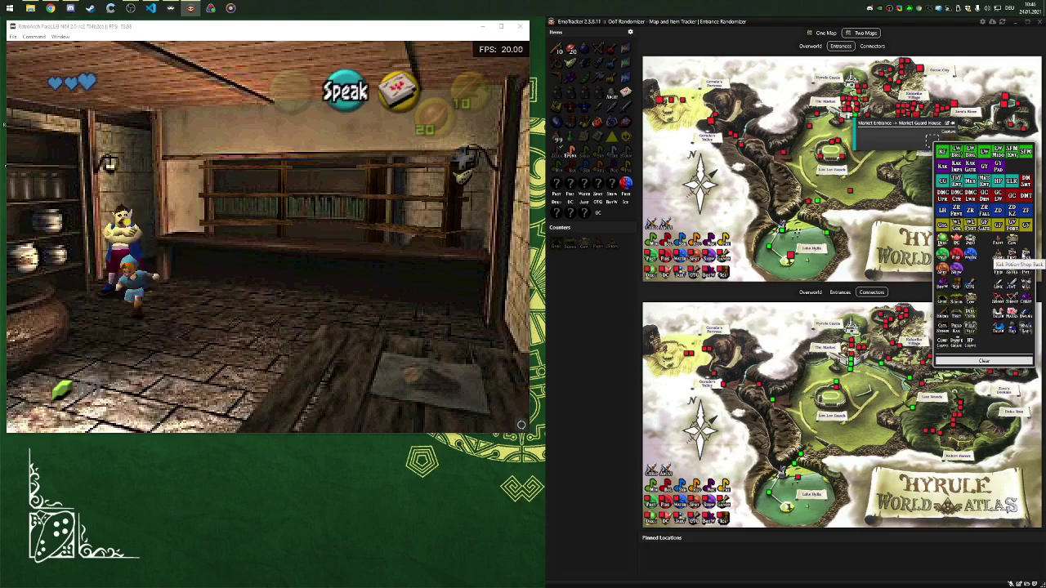
{"action": "key", "text": "Left"}
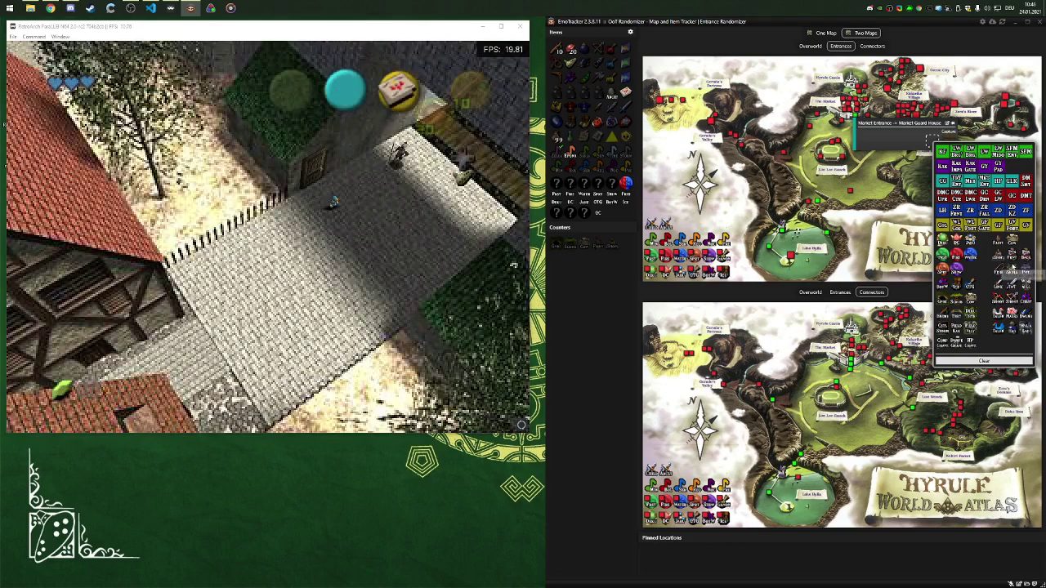
{"action": "left_click", "coordinate": [1013, 257]}
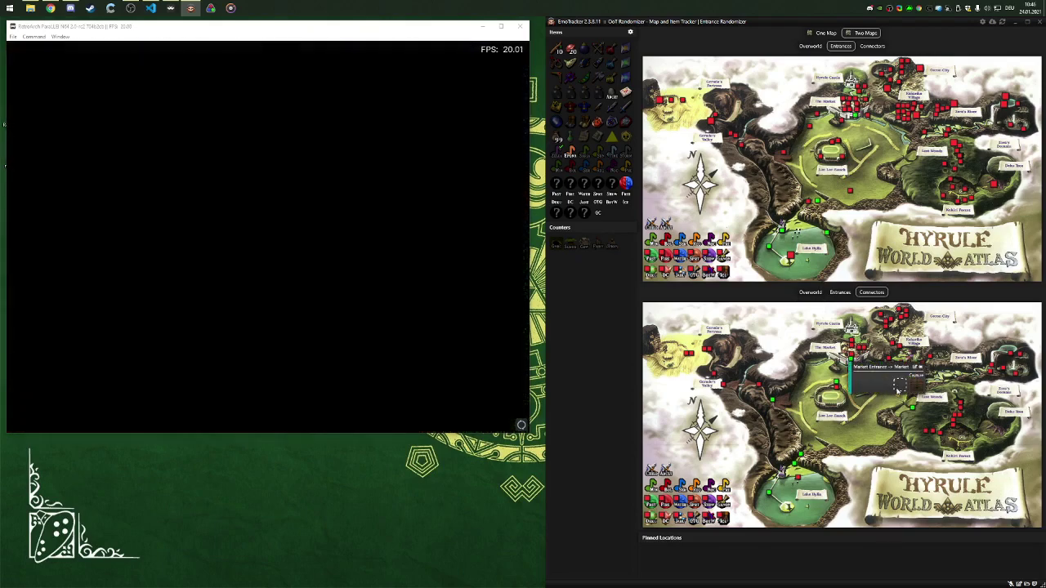
Step: Record the Darunia side of Goron City as the destination of the Market Entrance to Market connector on the lower map
{"action": "left_click", "coordinate": [898, 384]}
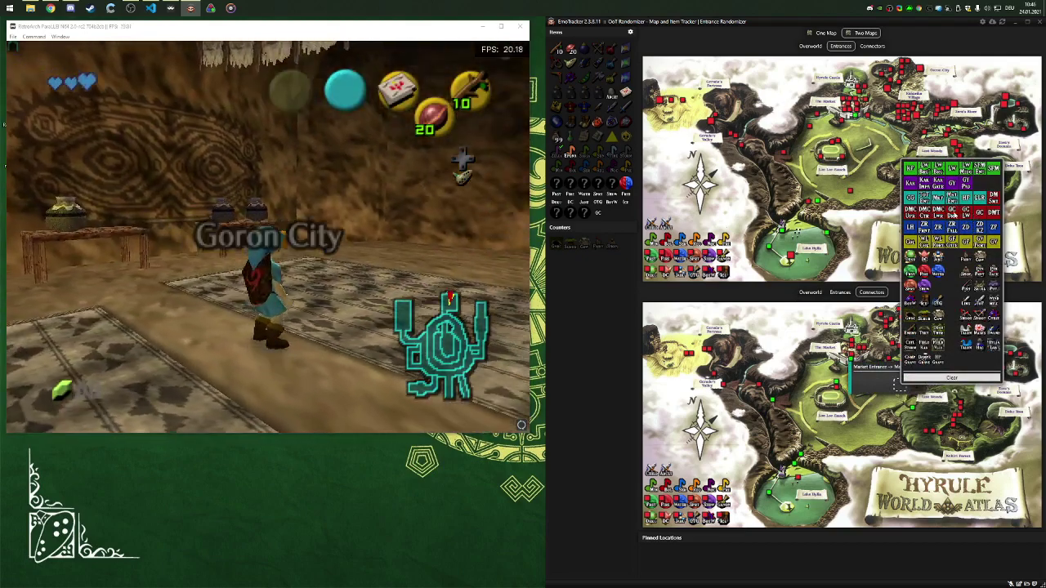
{"action": "left_click", "coordinate": [952, 215]}
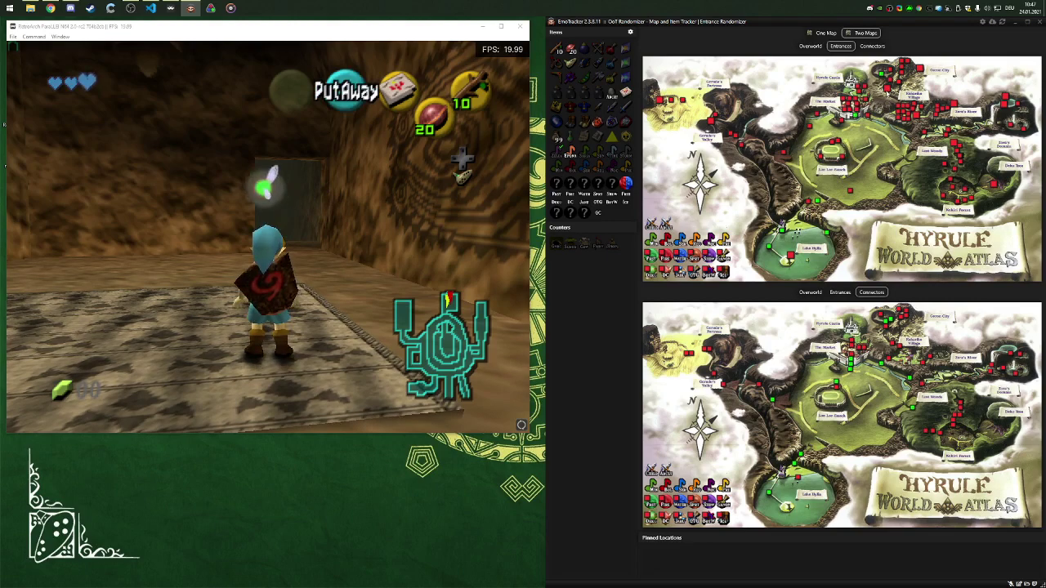
{"action": "left_click", "coordinate": [891, 321]}
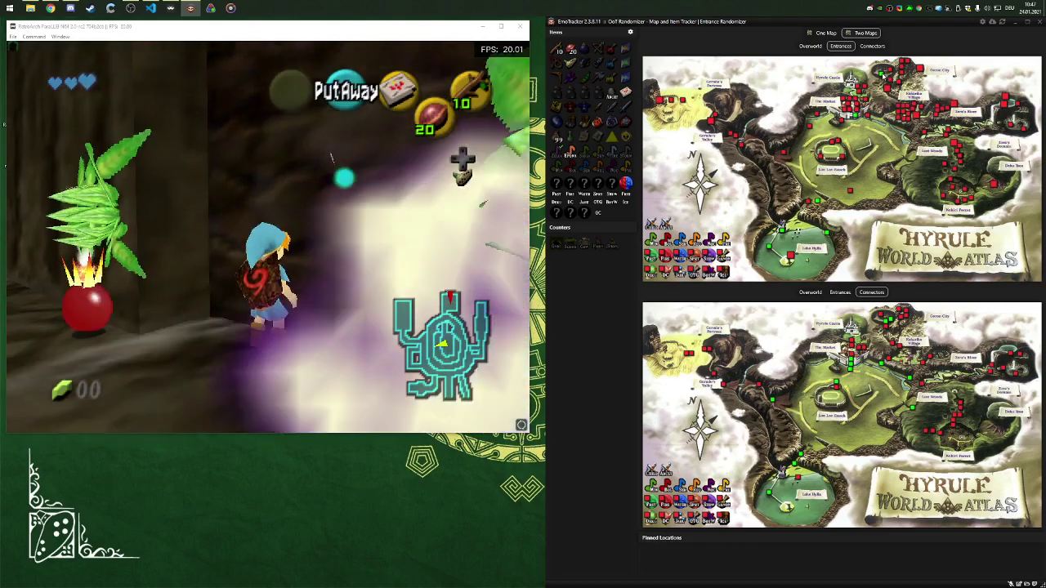
Step: Record the Deku Tree as the Goron City to GC Shop destination on the upper map and pin the Deku Tree dungeon
{"action": "mouse_move", "coordinate": [887, 87]}
{"action": "left_click", "coordinate": [922, 99]}
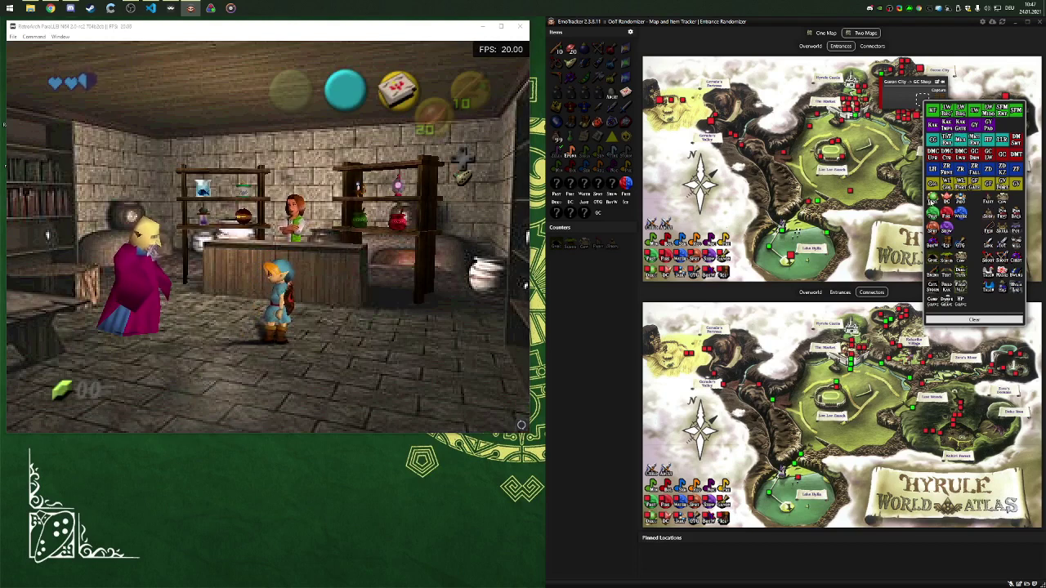
{"action": "left_click", "coordinate": [931, 202]}
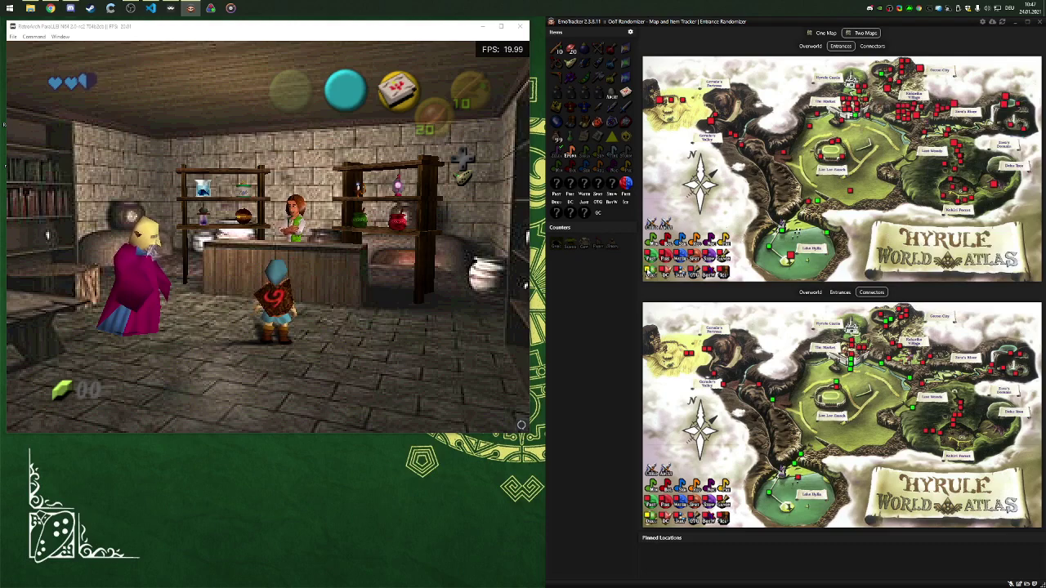
{"action": "mouse_move", "coordinate": [647, 270]}
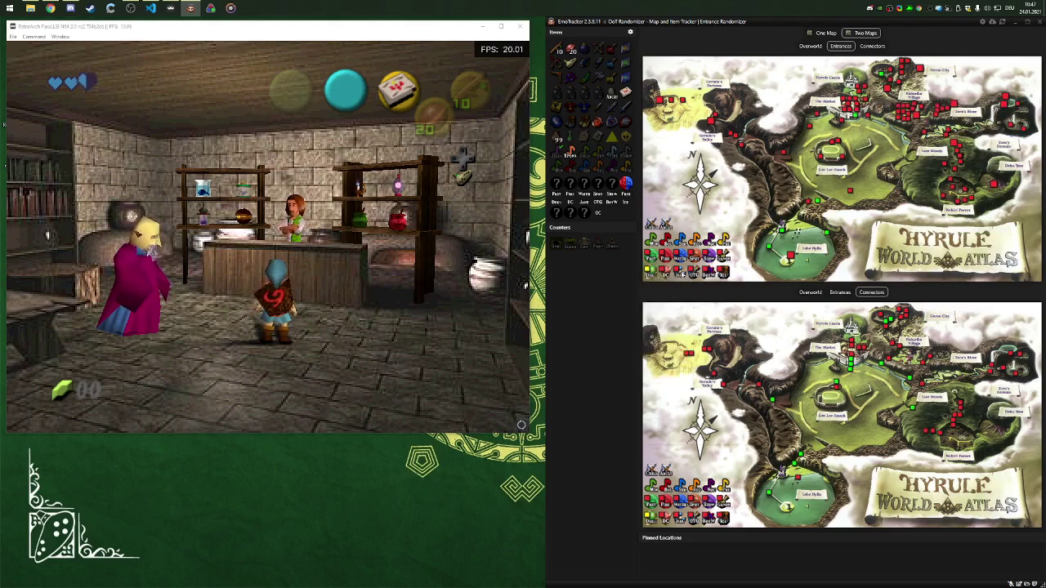
{"action": "left_click", "coordinate": [648, 272]}
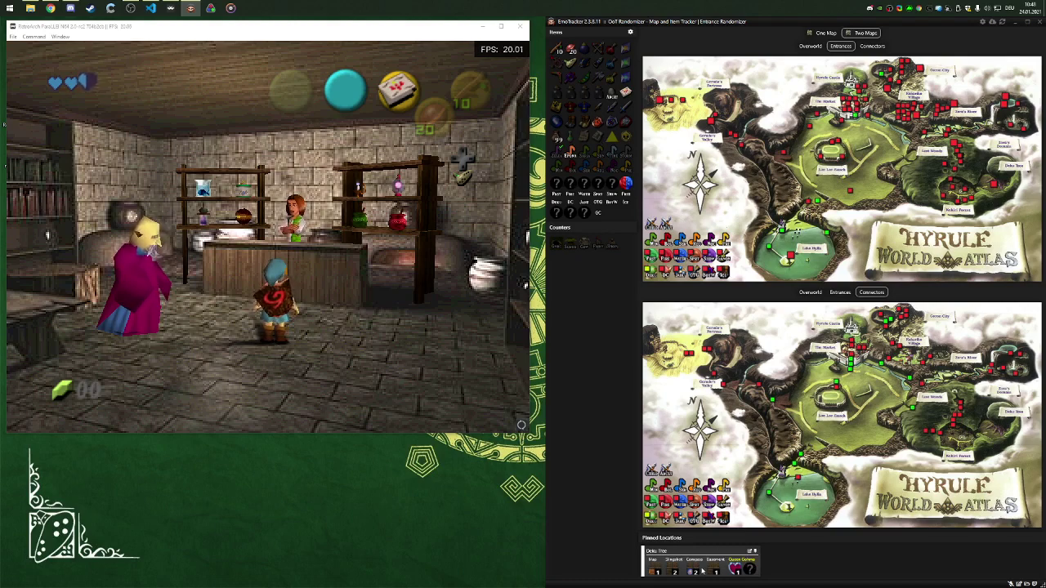
Step: Cycle the Gold Skulltula token rule in the Main Rules so the pinned Deku Tree lists its skulltula locations
{"action": "left_click", "coordinate": [630, 32]}
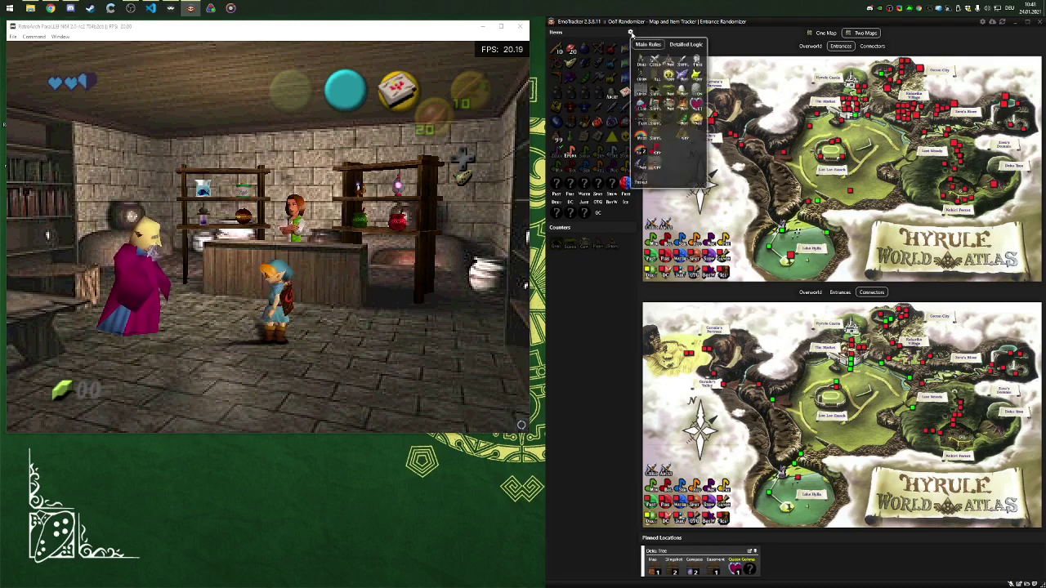
{"action": "left_click", "coordinate": [672, 79]}
{"action": "left_click", "coordinate": [672, 79]}
{"action": "left_click", "coordinate": [672, 79]}
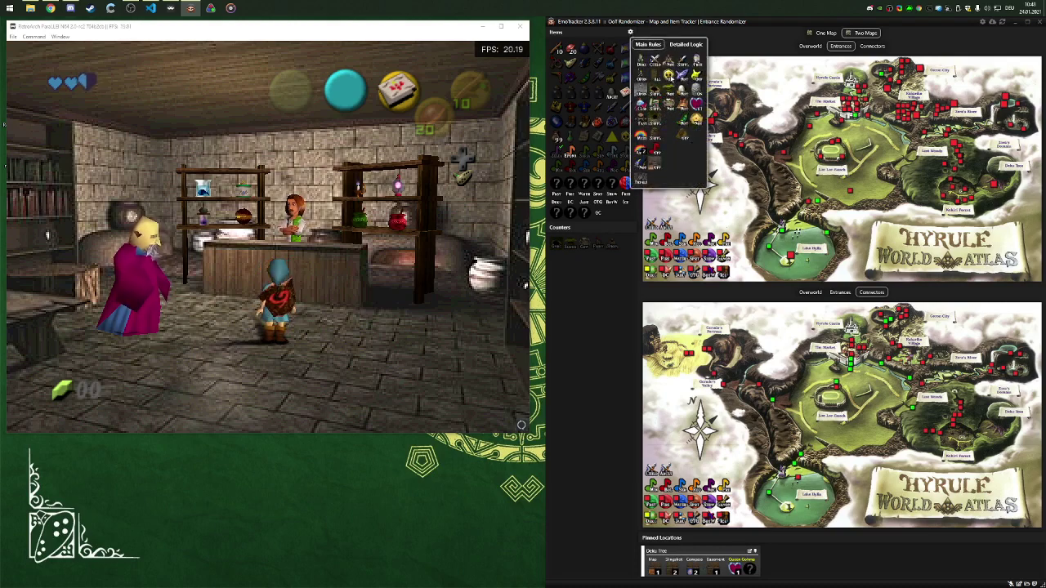
{"action": "left_click", "coordinate": [672, 79]}
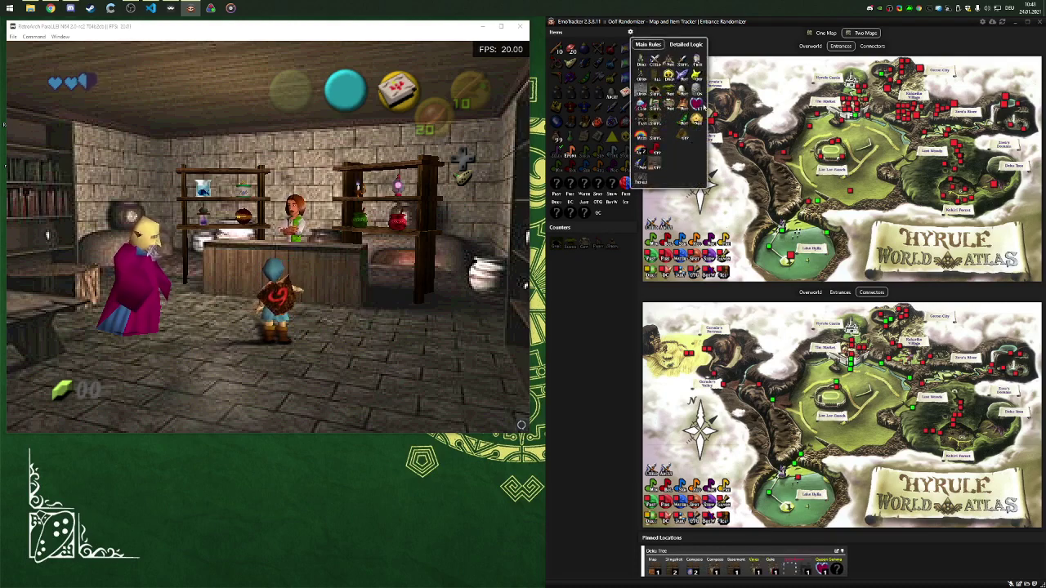
Step: Check the upper map's Overworld layer against the Gold Skulltula token rule, returning the map to Entrances
{"action": "left_click", "coordinate": [808, 46]}
{"action": "left_click", "coordinate": [630, 32]}
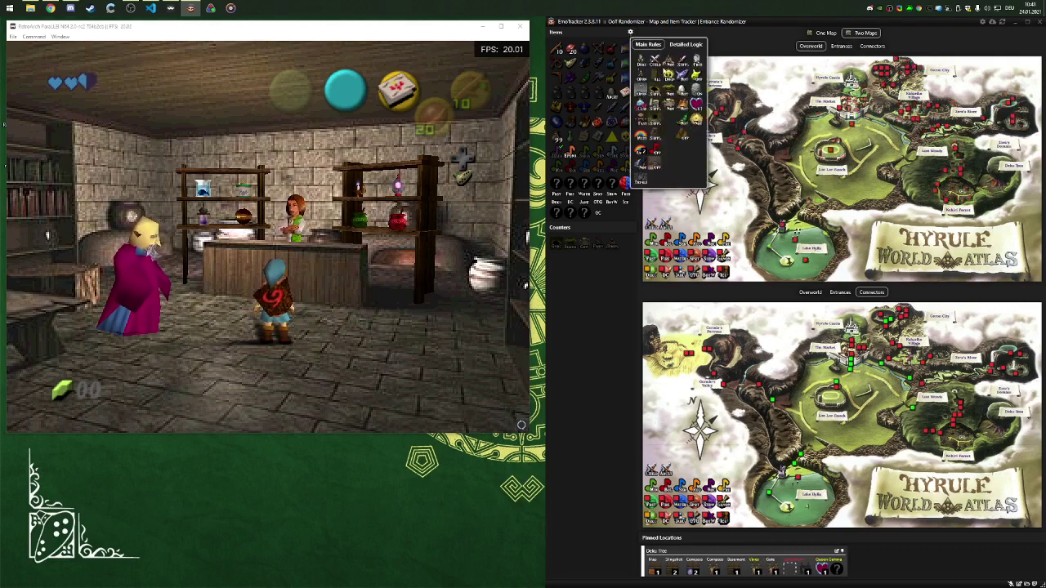
{"action": "left_click", "coordinate": [669, 77]}
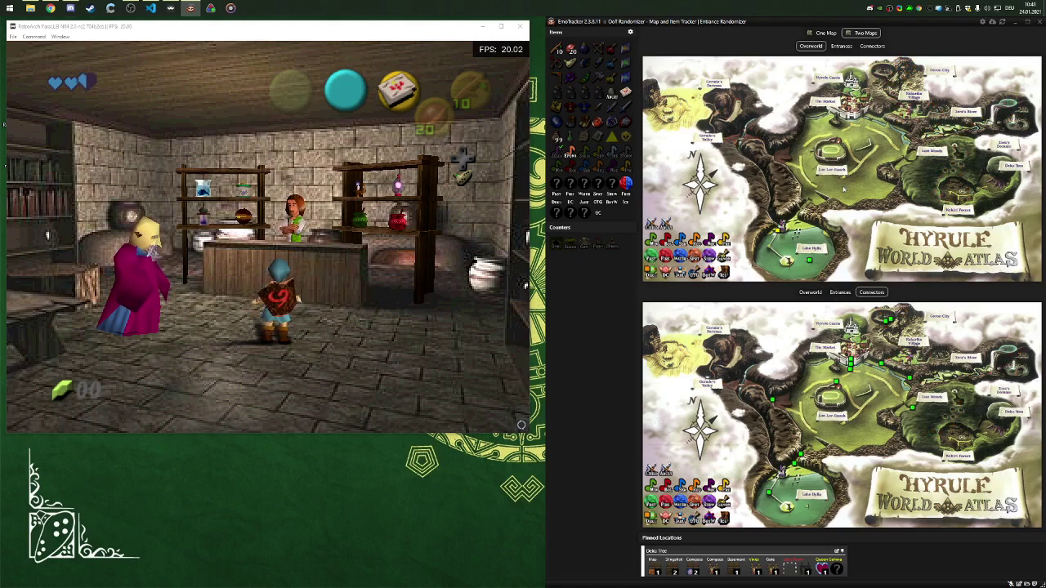
{"action": "left_click", "coordinate": [840, 47]}
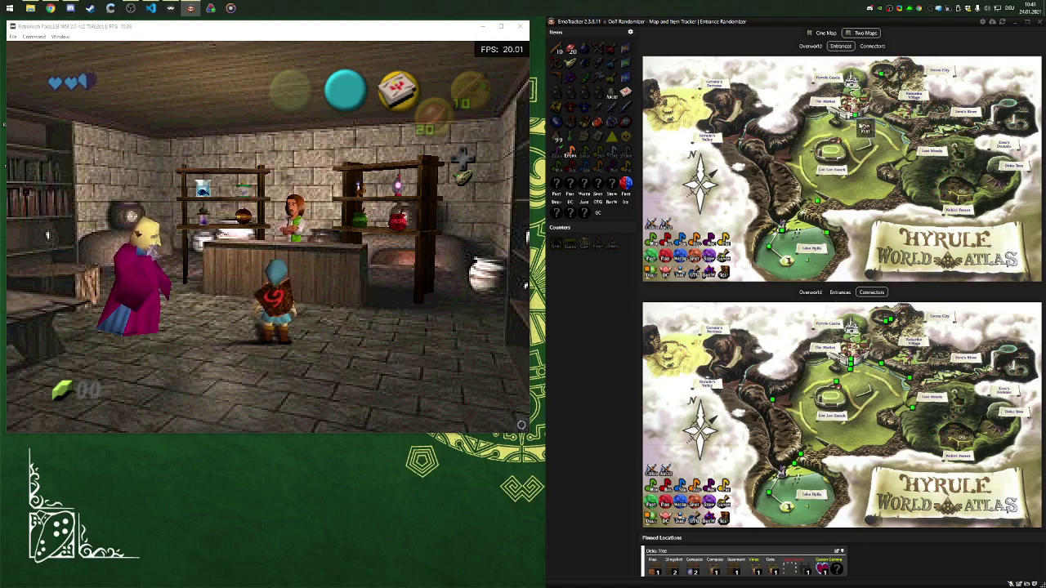